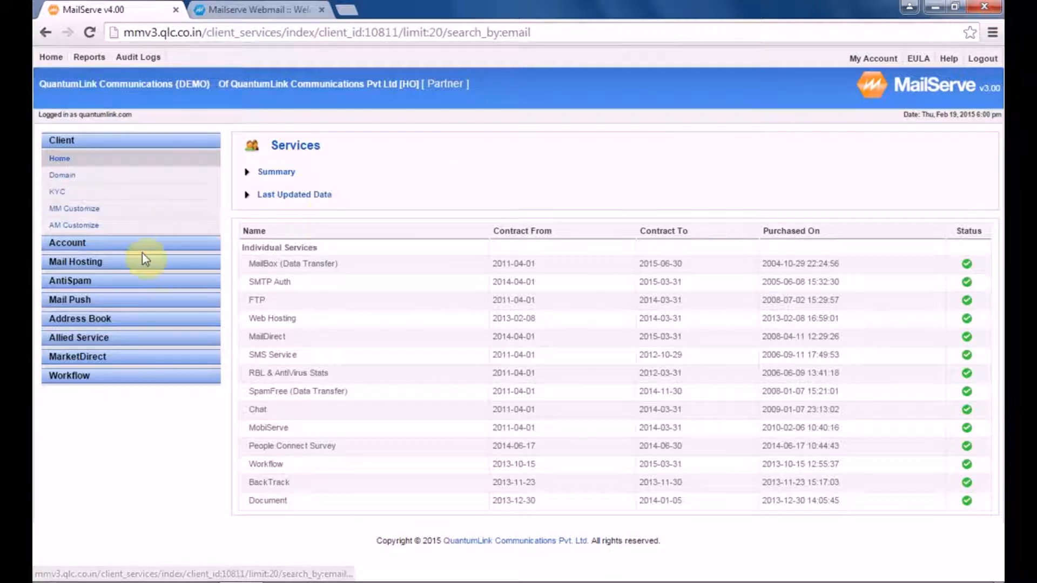
Step: Open the Outgoing Restriction page under Mail Hosting, which currently lists no entries
{"action": "left_click", "coordinate": [105, 261]}
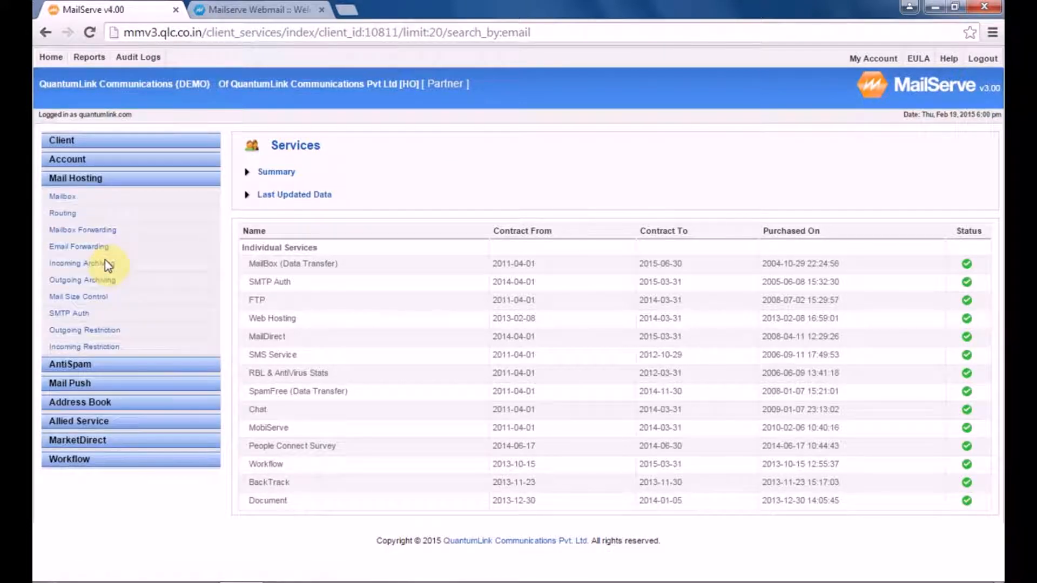
{"action": "left_click", "coordinate": [93, 332]}
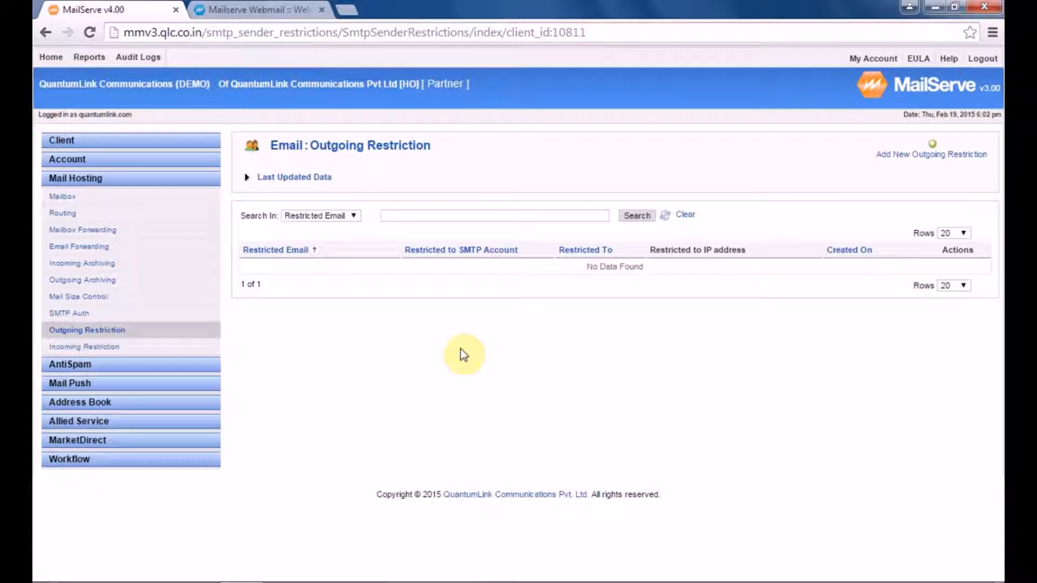
Step: Start a new outgoing restriction and pick the shadab.com user as the Restricted Email
{"action": "left_click", "coordinate": [933, 151]}
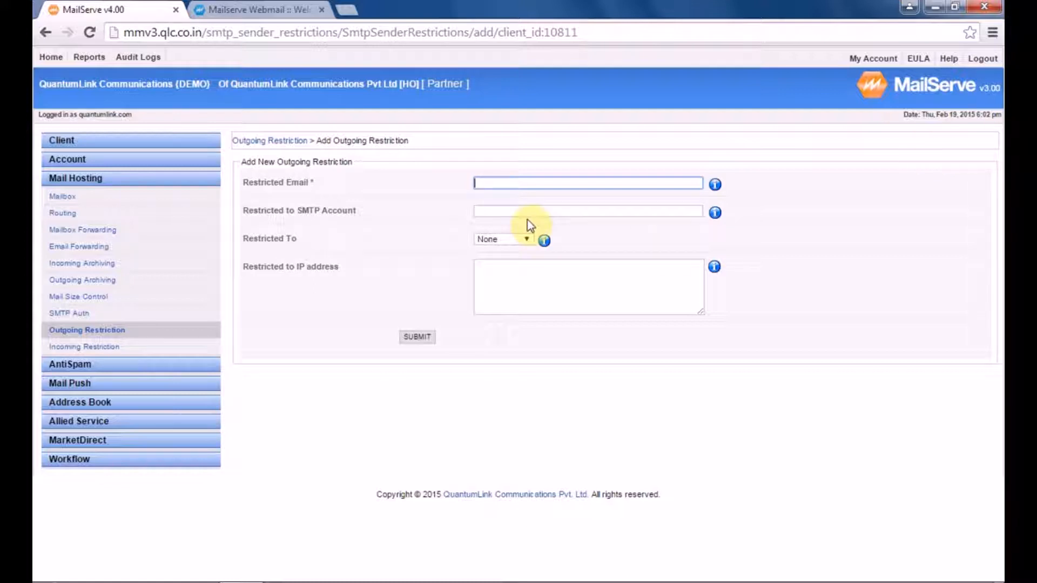
{"action": "left_click", "coordinate": [521, 242]}
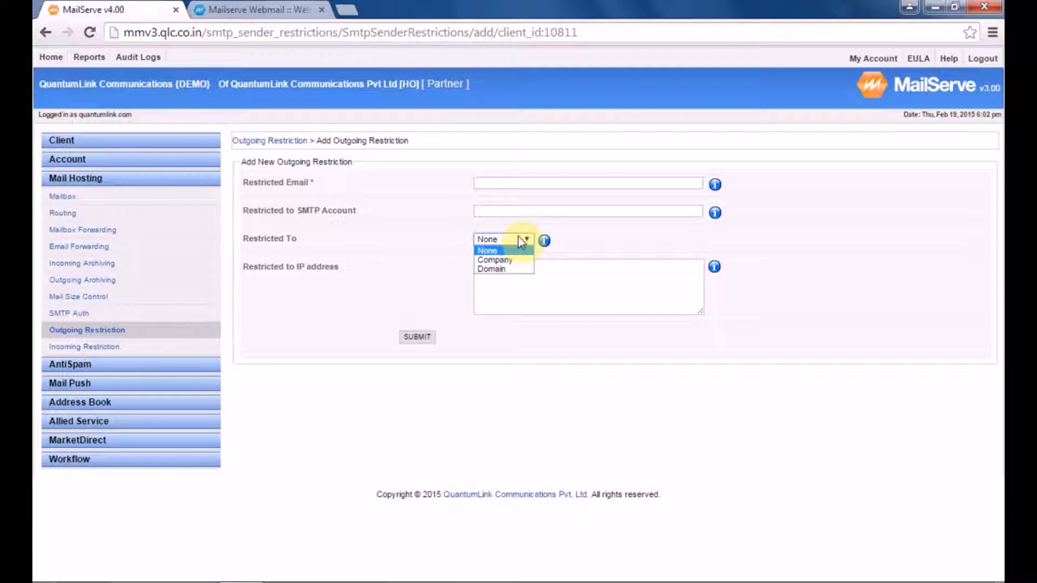
{"action": "left_click", "coordinate": [518, 237]}
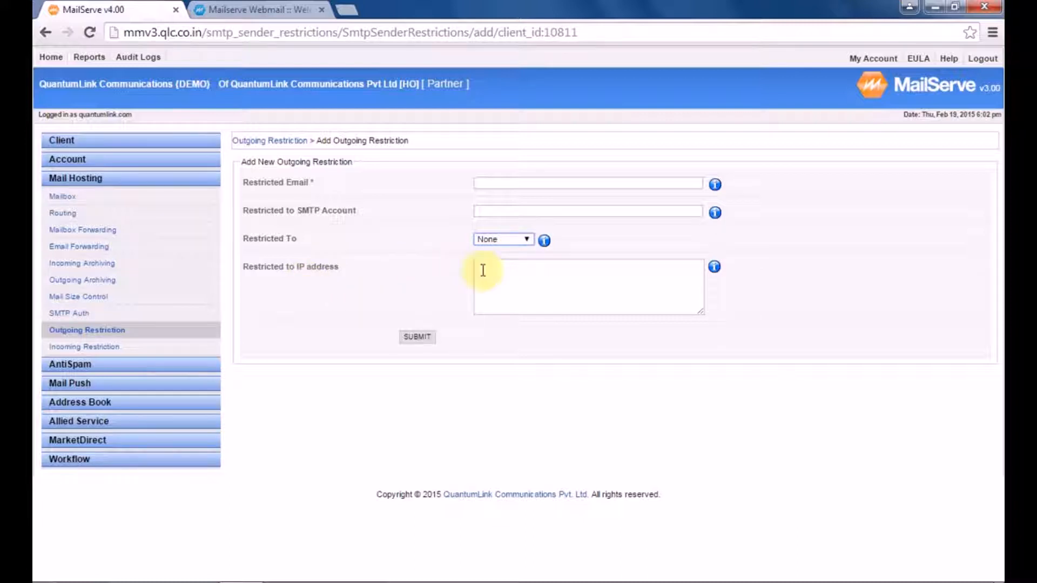
{"action": "left_click", "coordinate": [521, 279]}
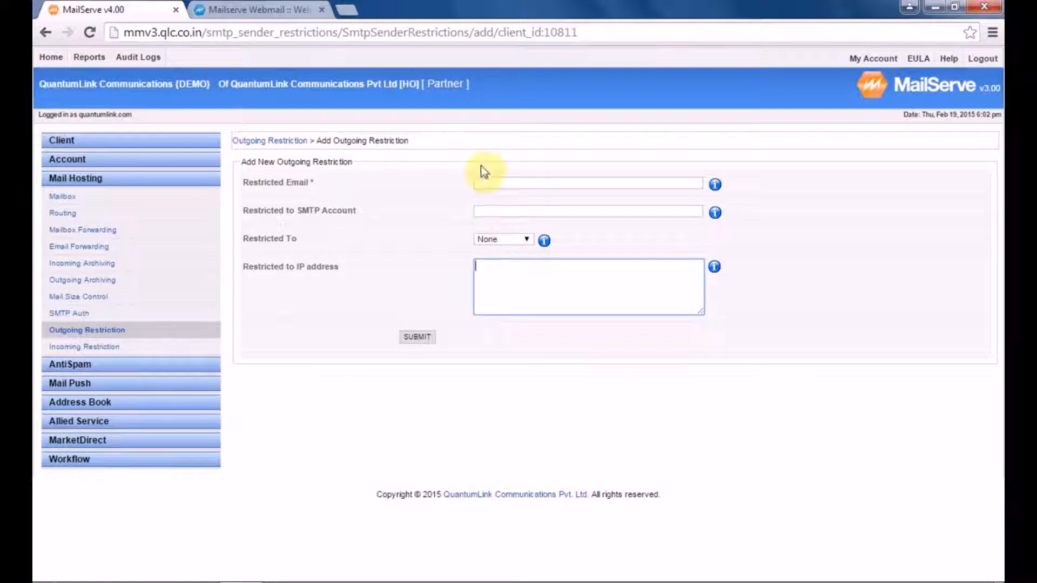
{"action": "left_click", "coordinate": [494, 182]}
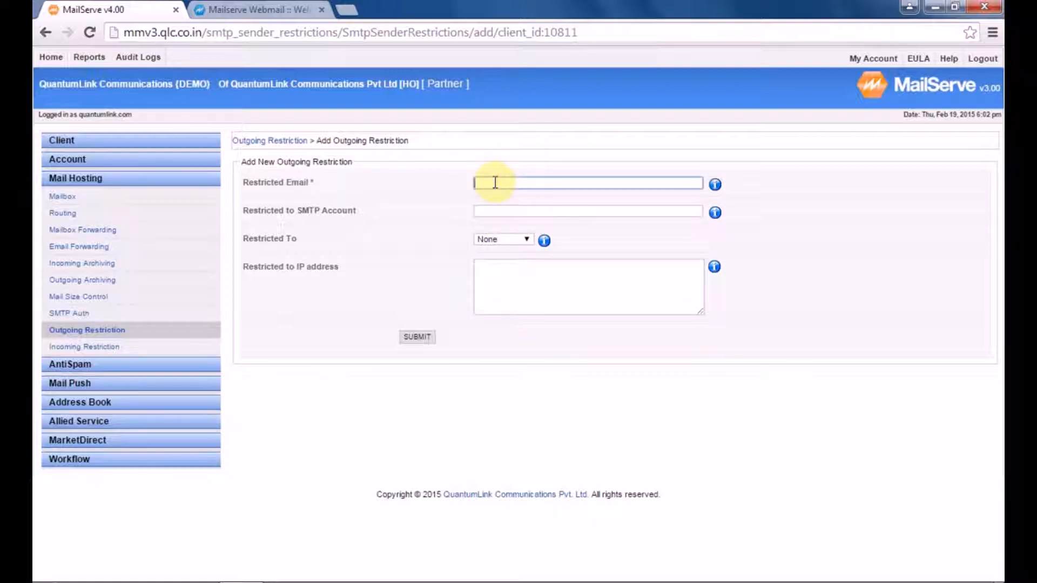
{"action": "left_click", "coordinate": [506, 203]}
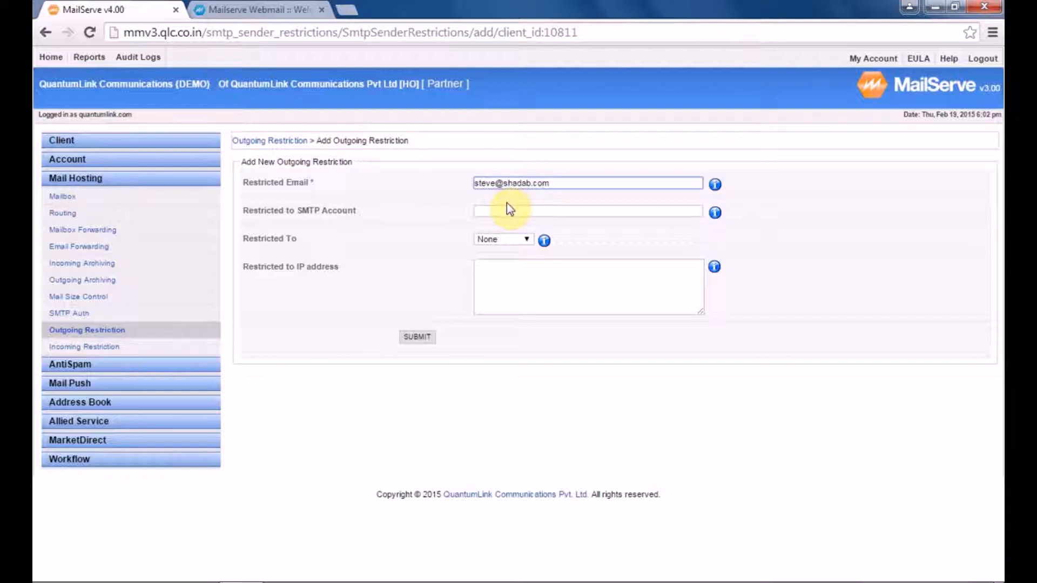
Step: Choose the shadab.com SMTP account and set Restricted To to Company
{"action": "left_click", "coordinate": [508, 211]}
{"action": "type", "text": "smtp"}
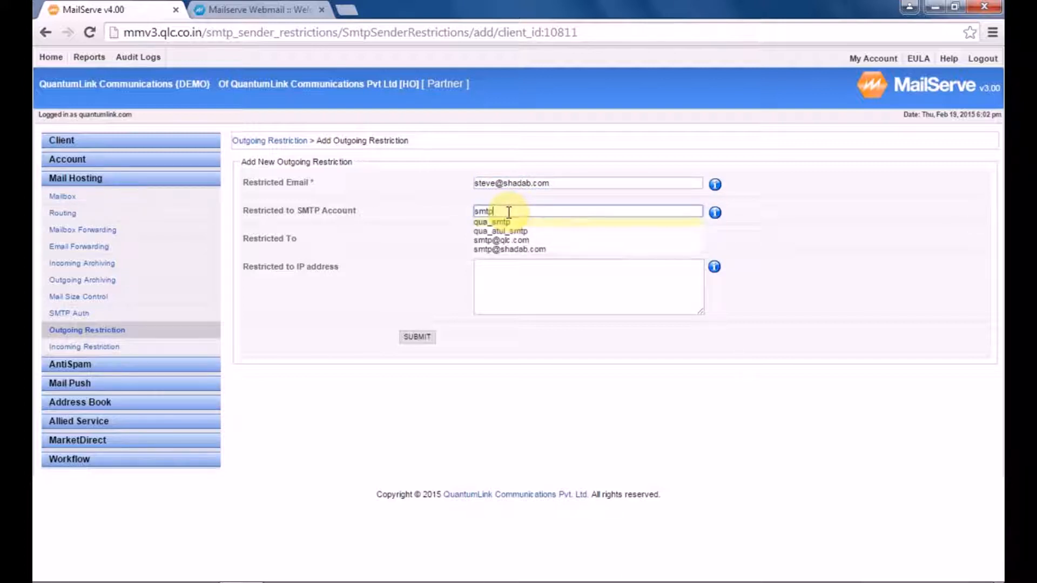
{"action": "left_click", "coordinate": [513, 249]}
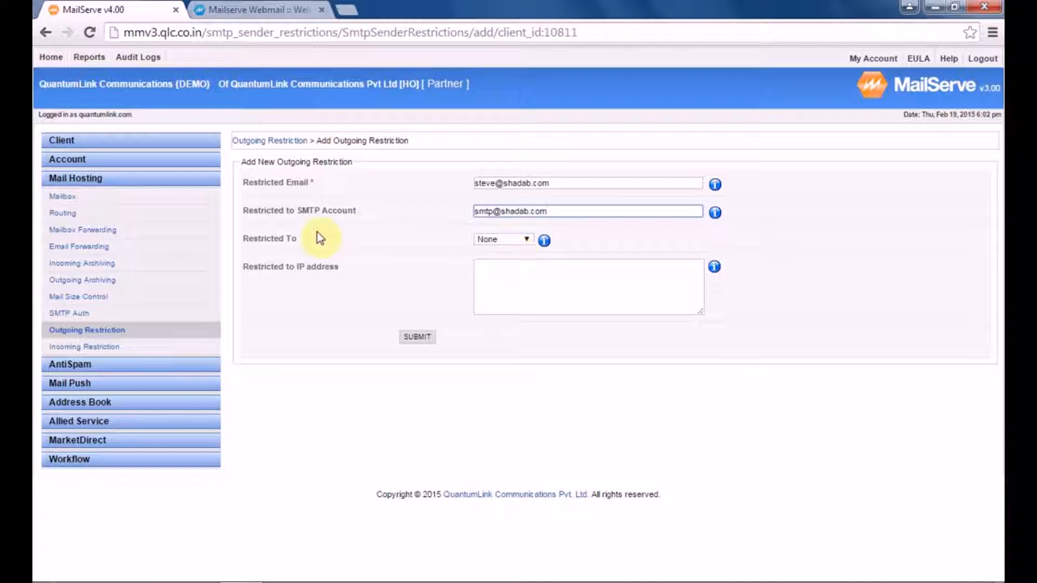
{"action": "left_click", "coordinate": [511, 241]}
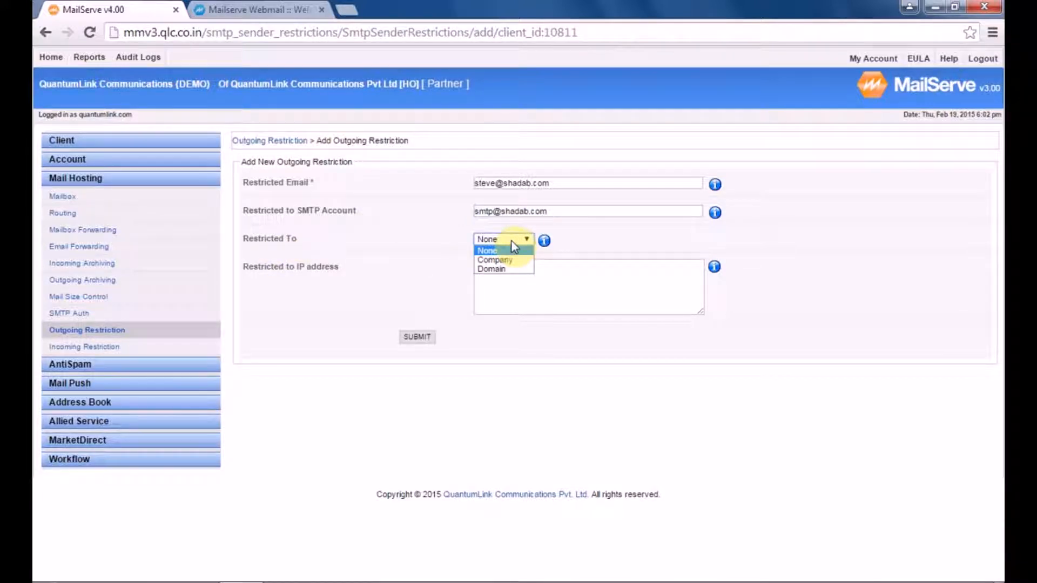
{"action": "left_click", "coordinate": [516, 261]}
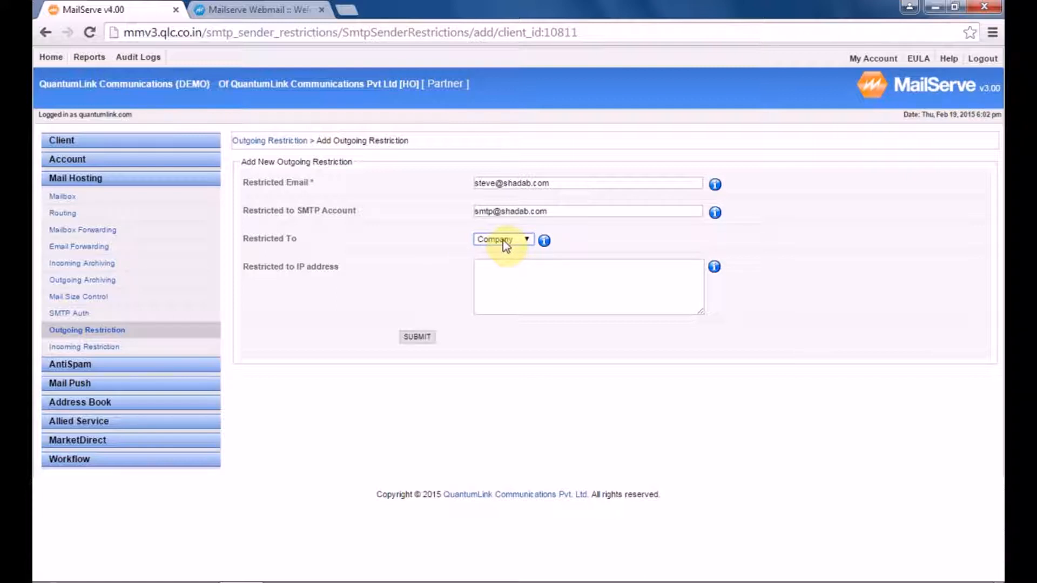
{"action": "left_click", "coordinate": [63, 140]}
Step: Open the client's Domain list (ankit.com, qlc.com, shadab.com, testweb.qlc.co.in) in a second tab
{"action": "right_click", "coordinate": [66, 156]}
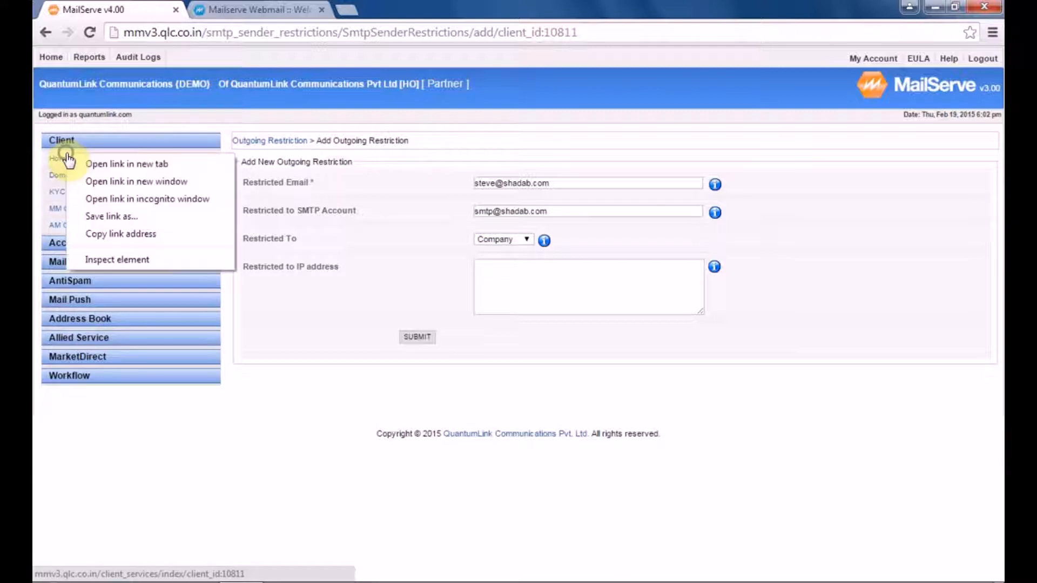
{"action": "left_click", "coordinate": [108, 164]}
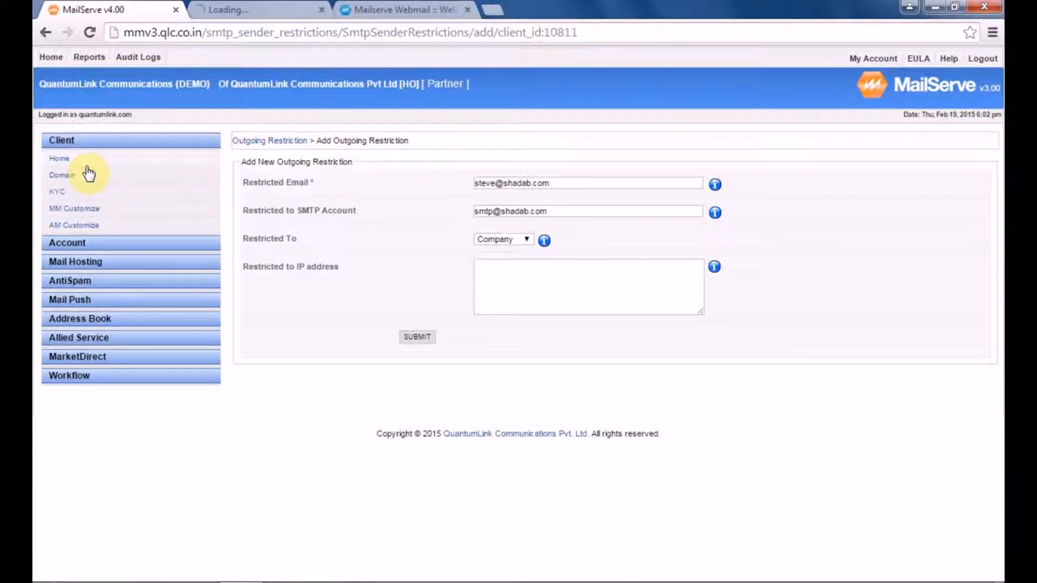
{"action": "left_click", "coordinate": [244, 6]}
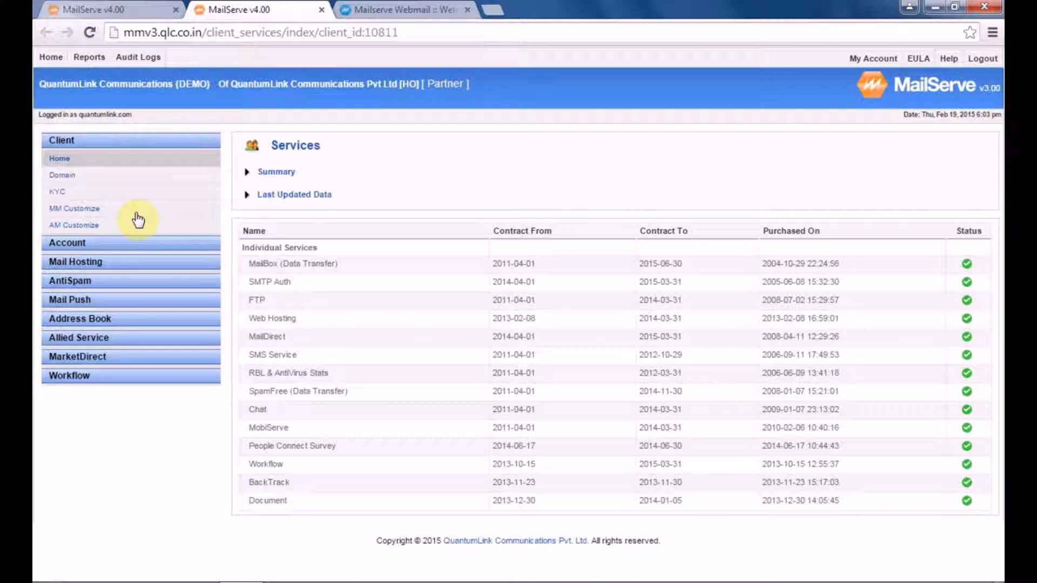
{"action": "left_click", "coordinate": [60, 176]}
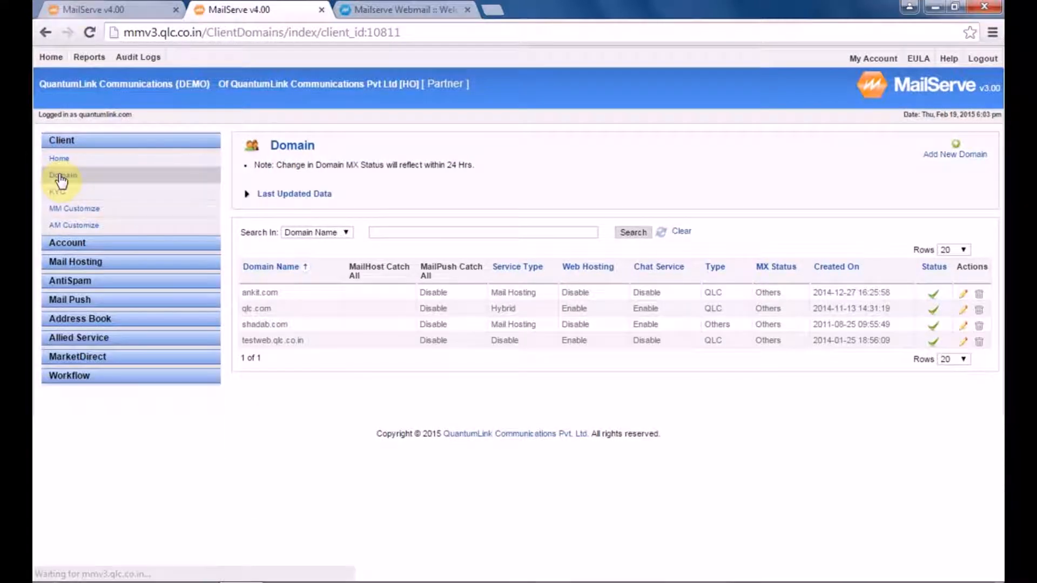
{"action": "left_click", "coordinate": [89, 9]}
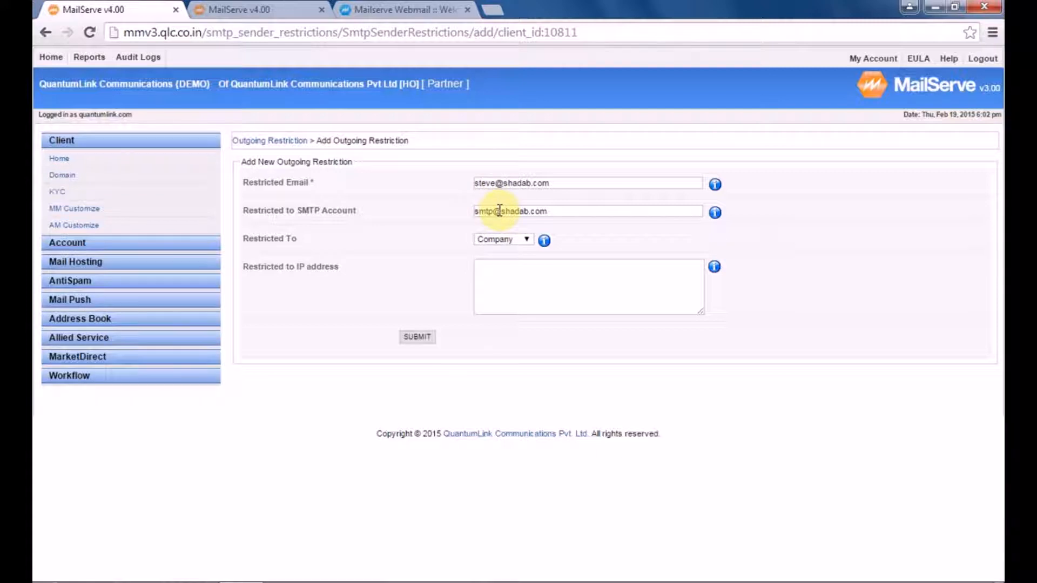
{"action": "left_click", "coordinate": [261, 8]}
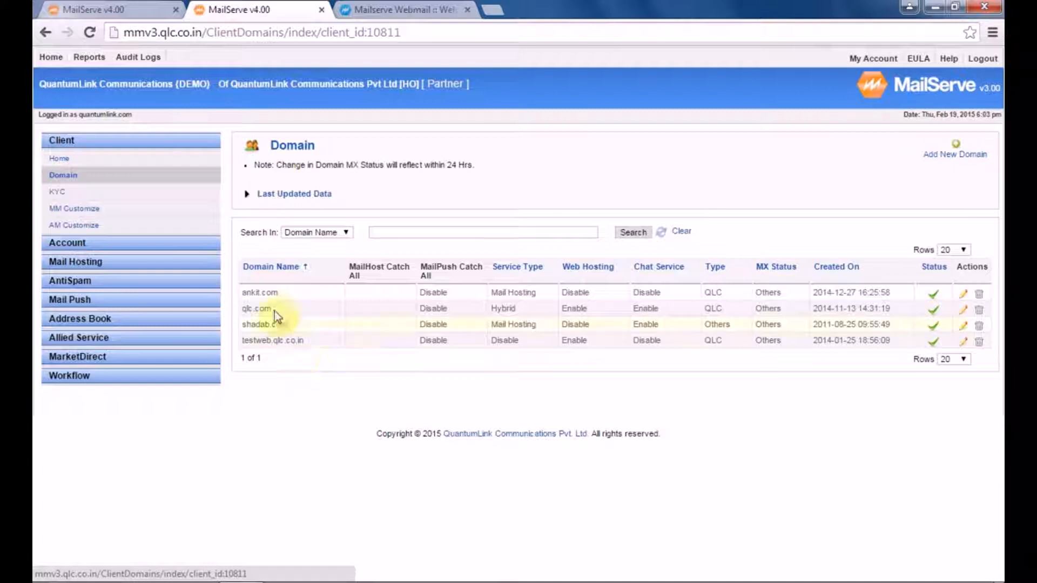
Step: Change Restricted To to Domain, enter allowed IP 115.112.115.138, and submit the restriction
{"action": "left_click", "coordinate": [126, 10]}
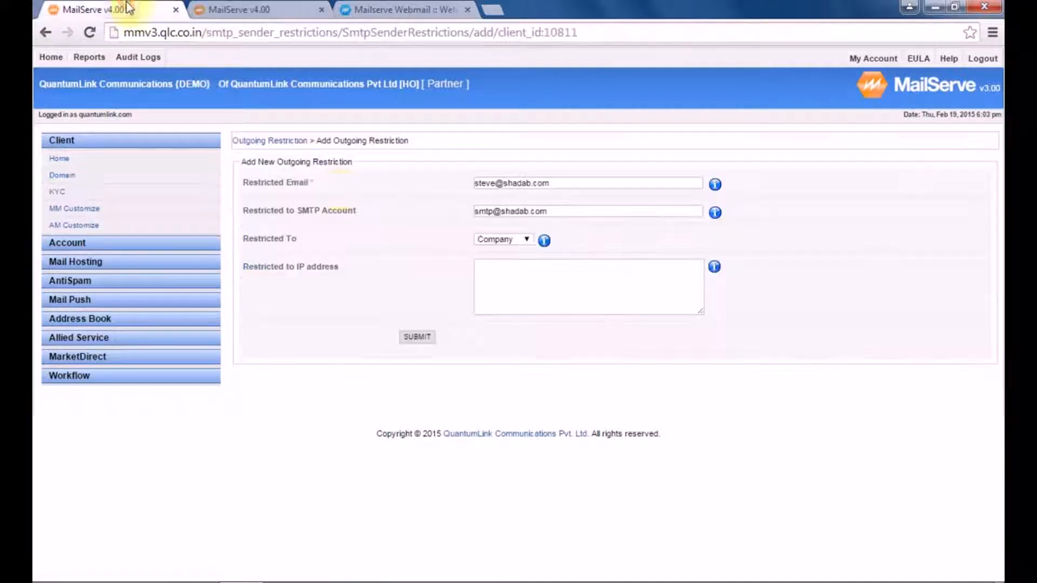
{"action": "left_click", "coordinate": [490, 243]}
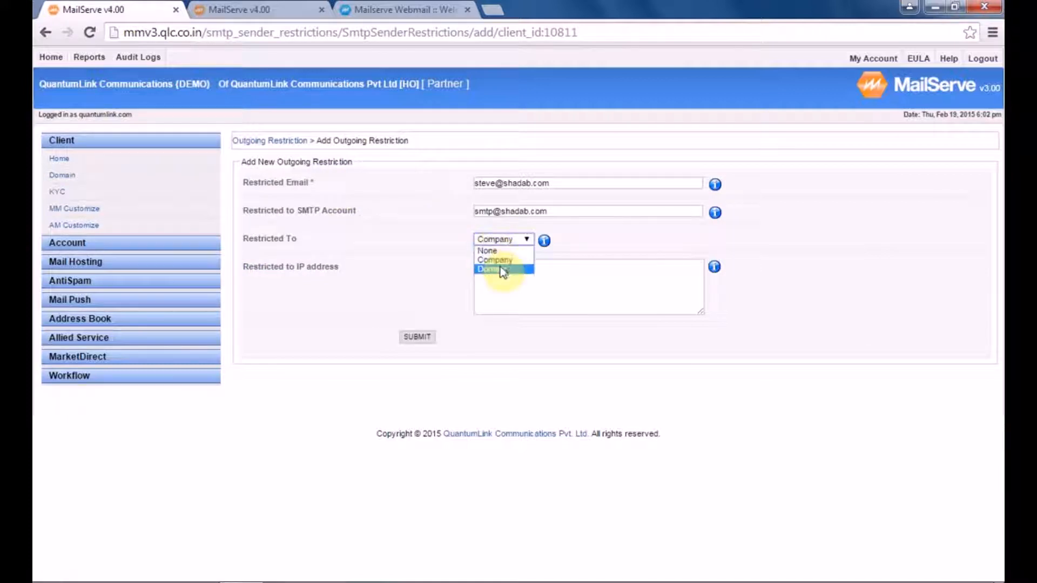
{"action": "left_click", "coordinate": [501, 268]}
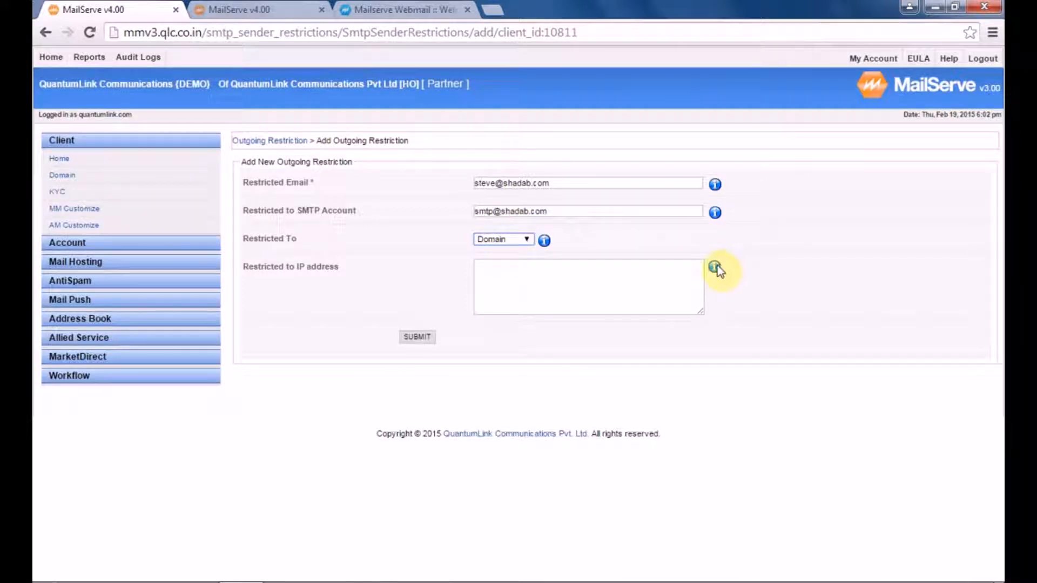
{"action": "mouse_move", "coordinate": [716, 267]}
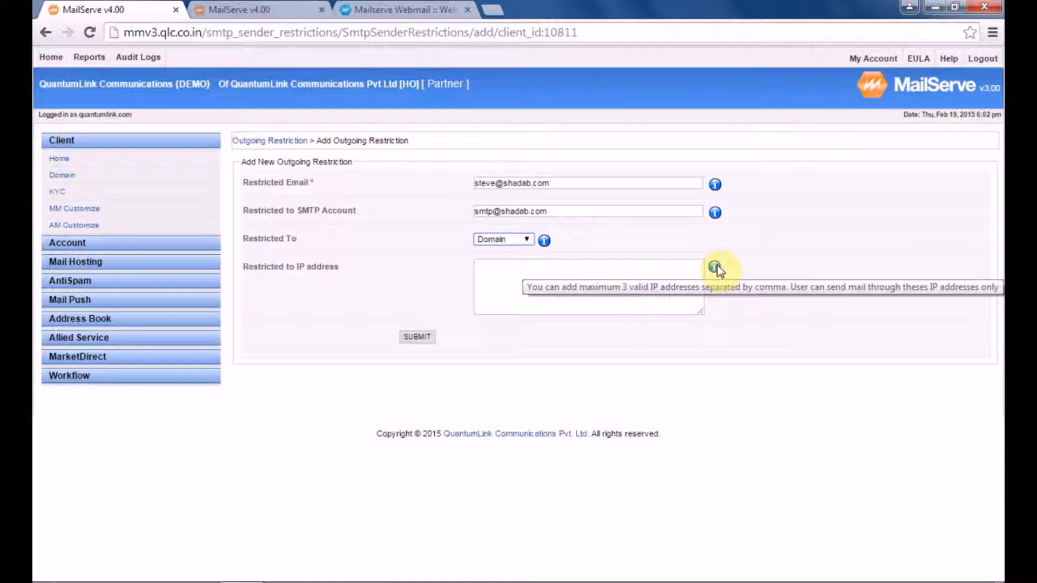
{"action": "left_click", "coordinate": [504, 277]}
{"action": "type", "text": "11"}
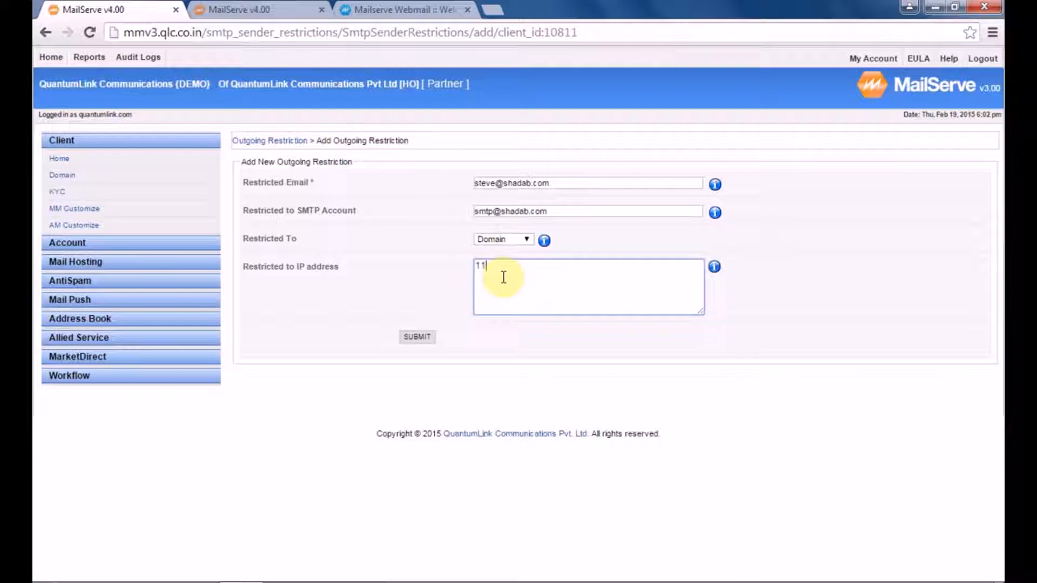
{"action": "type", "text": "5.112.115.138"}
{"action": "left_click", "coordinate": [413, 340]}
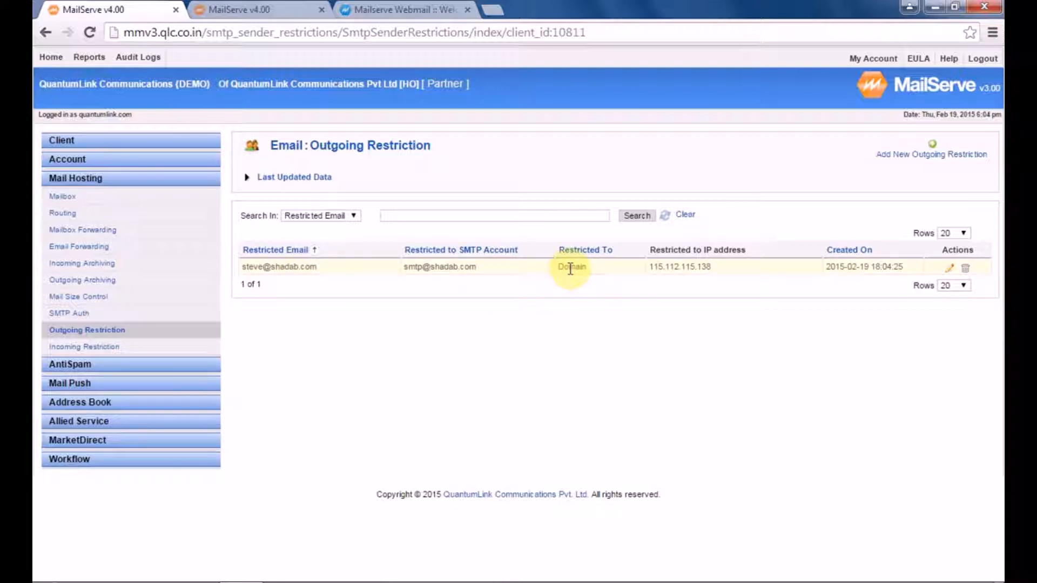
Step: Log in to Webmail as the restricted shadab.com user with their password
{"action": "left_click", "coordinate": [400, 15]}
{"action": "left_click", "coordinate": [491, 265]}
{"action": "left_click", "coordinate": [471, 296]}
{"action": "type", "text": "********"}
{"action": "key", "text": "Return"}
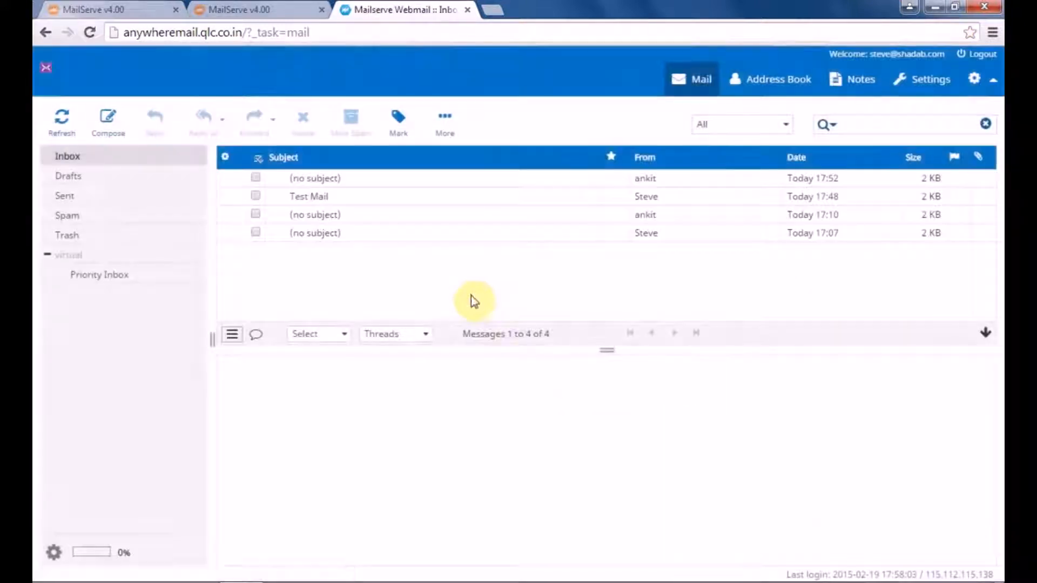
Step: Draft a message to the ankit.com support address with subject 'Test Mail' and body 'Hi'
{"action": "left_click", "coordinate": [114, 124]}
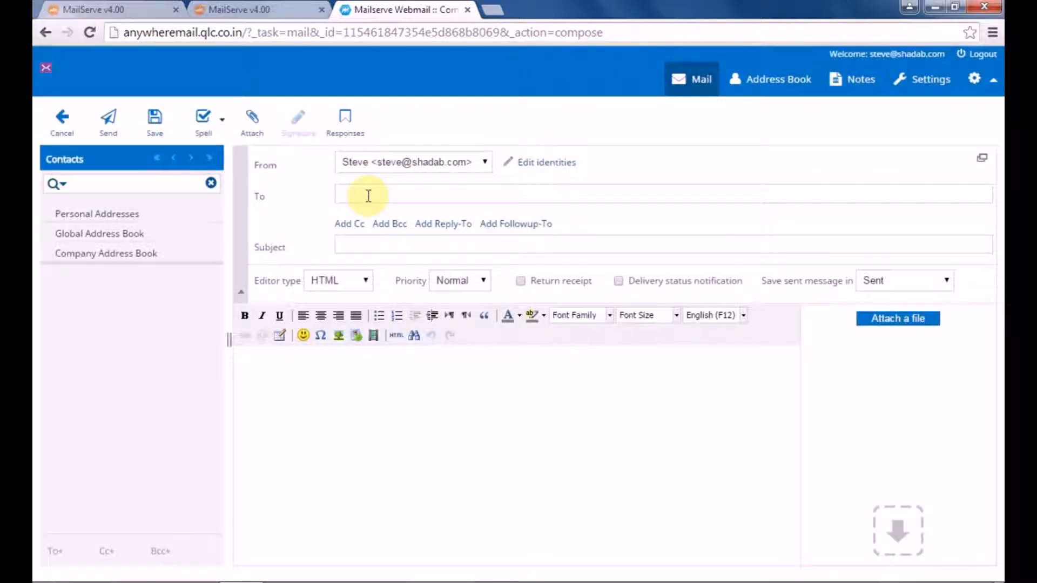
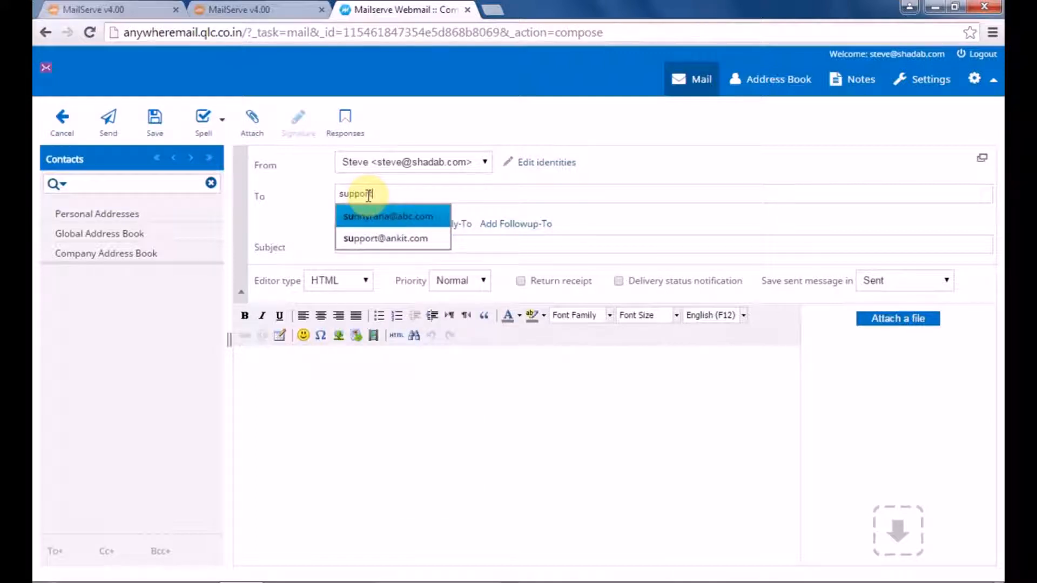
{"action": "left_click", "coordinate": [381, 214]}
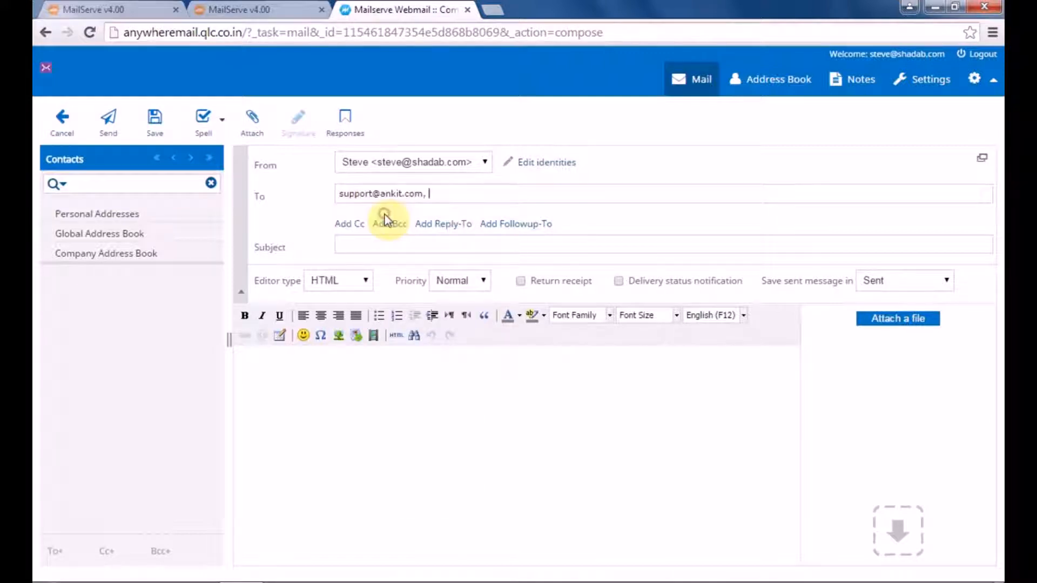
{"action": "left_click", "coordinate": [395, 243]}
{"action": "type", "text": "Test Mail"}
{"action": "left_click", "coordinate": [311, 441]}
{"action": "type", "text": "Hi"}
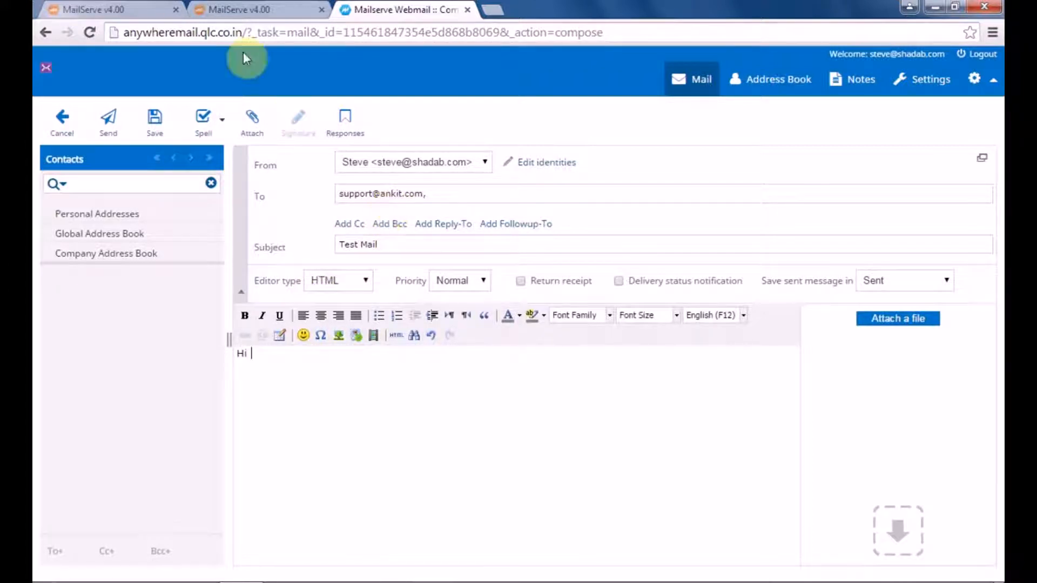
{"action": "left_click", "coordinate": [260, 9]}
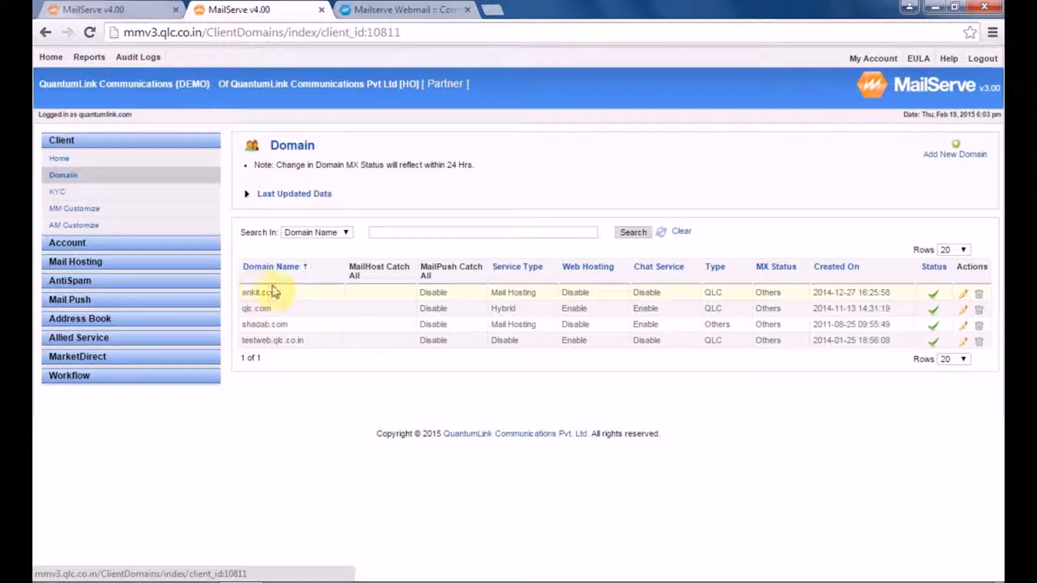
Step: Try sending the Test Mail, hit SMTP Error 550, and discard the rejected message
{"action": "left_click", "coordinate": [405, 9]}
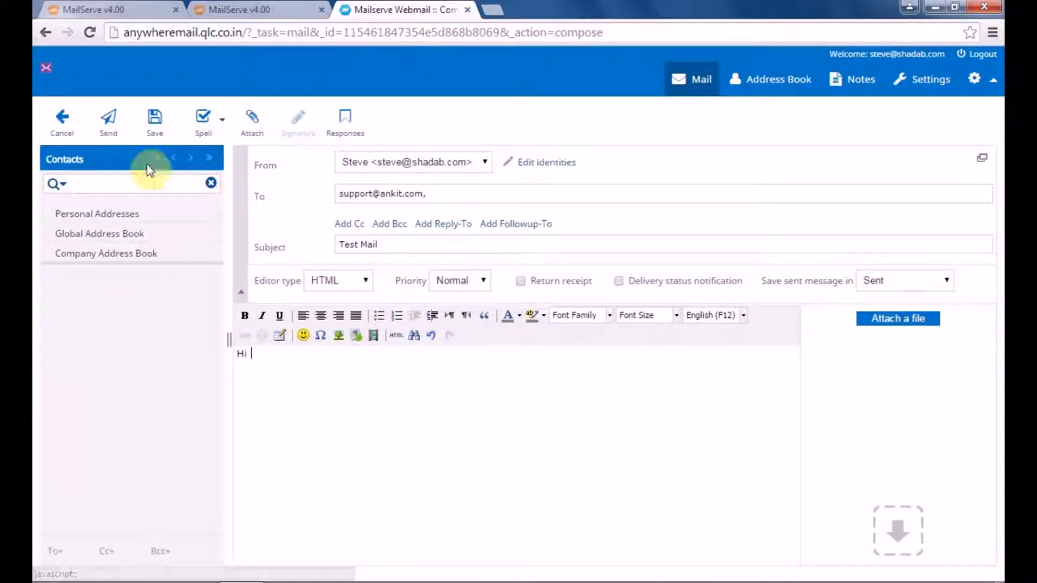
{"action": "left_click", "coordinate": [108, 135]}
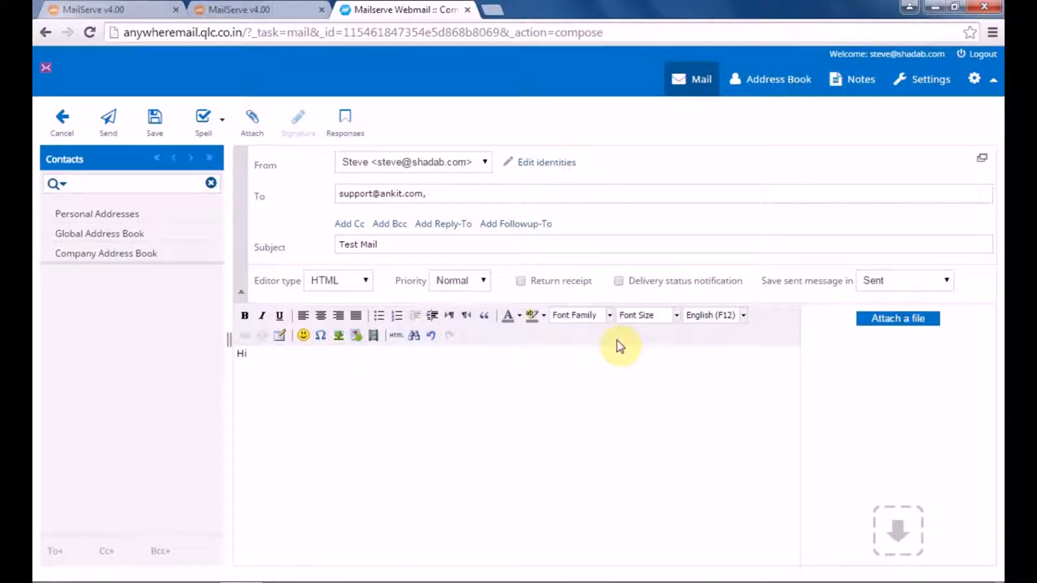
{"action": "left_click", "coordinate": [62, 125]}
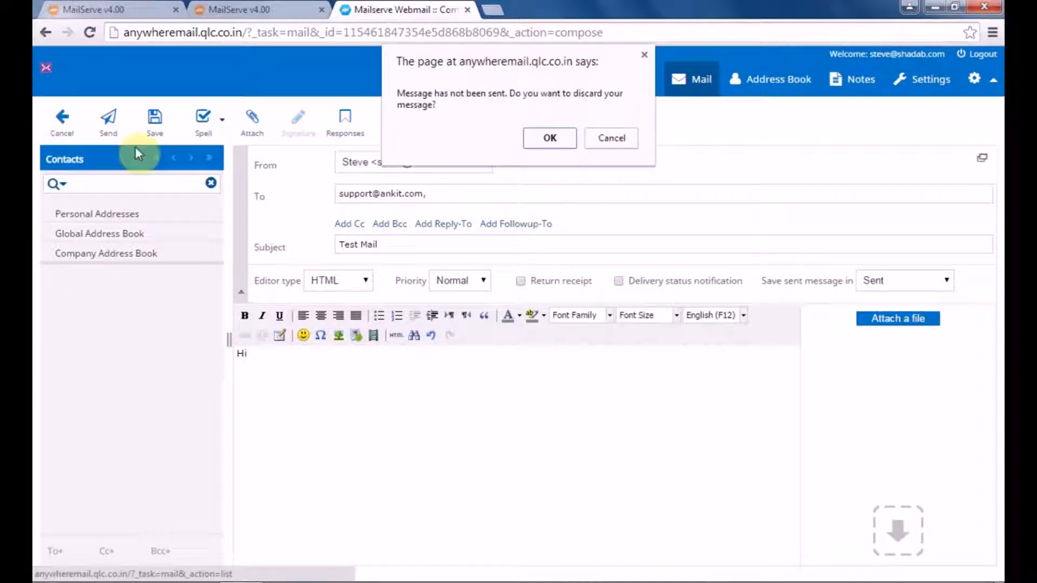
{"action": "left_click", "coordinate": [570, 139]}
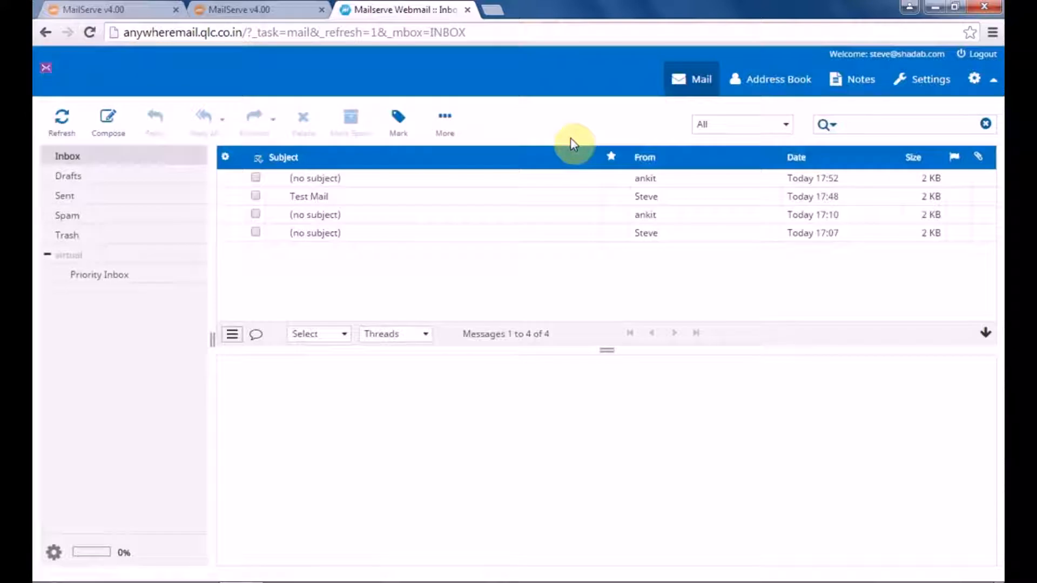
Step: Send a message (subject 'Test', body 'Hi') to the user's own shadab.com address and open it
{"action": "left_click", "coordinate": [105, 118]}
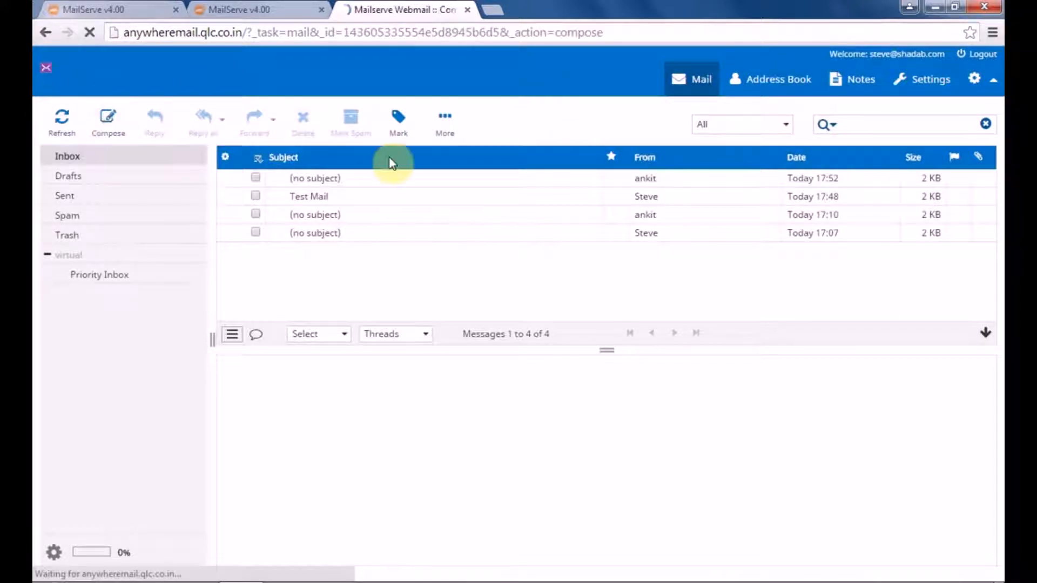
{"action": "left_click", "coordinate": [391, 193]}
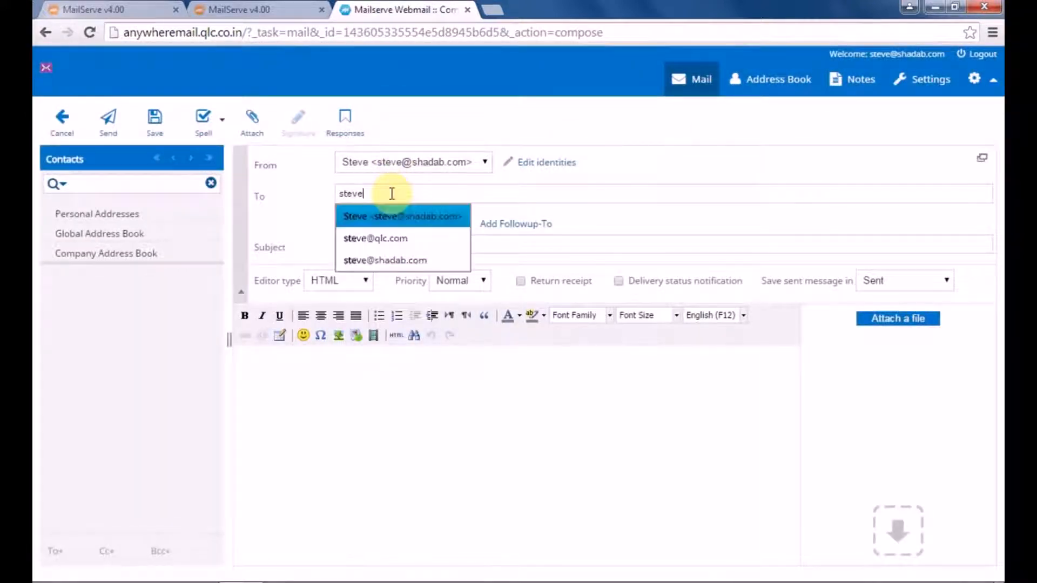
{"action": "left_click", "coordinate": [412, 220]}
{"action": "left_click", "coordinate": [414, 244]}
{"action": "type", "text": "Test Mail"}
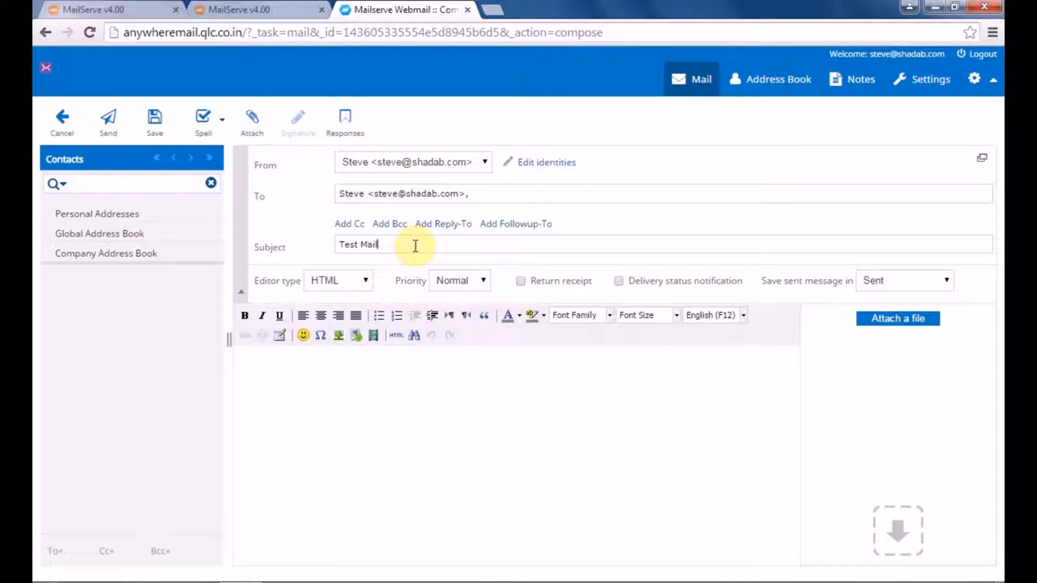
{"action": "left_click", "coordinate": [314, 410]}
{"action": "type", "text": "Hi"}
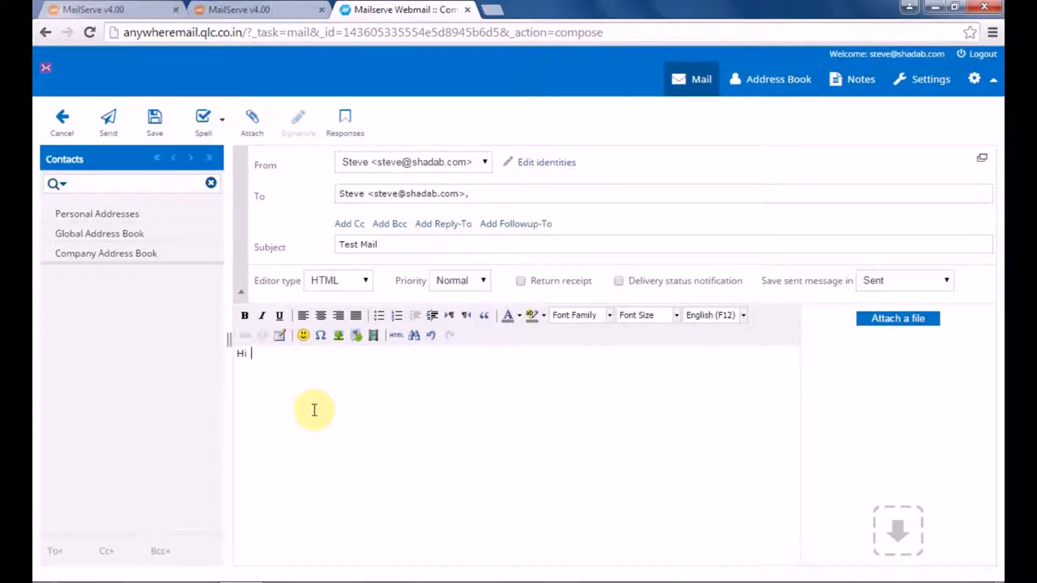
{"action": "left_click", "coordinate": [110, 128]}
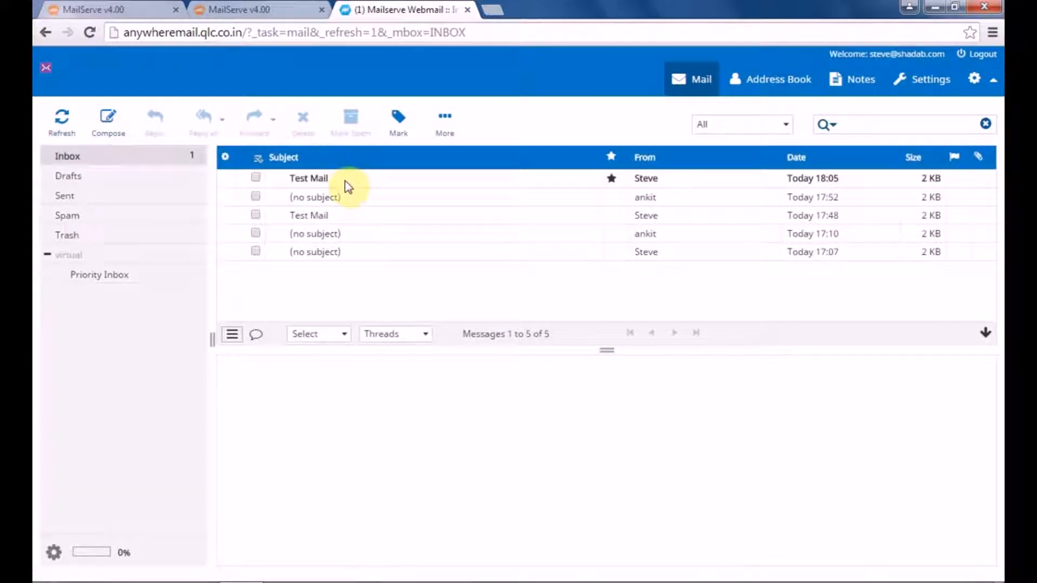
{"action": "left_click", "coordinate": [346, 182]}
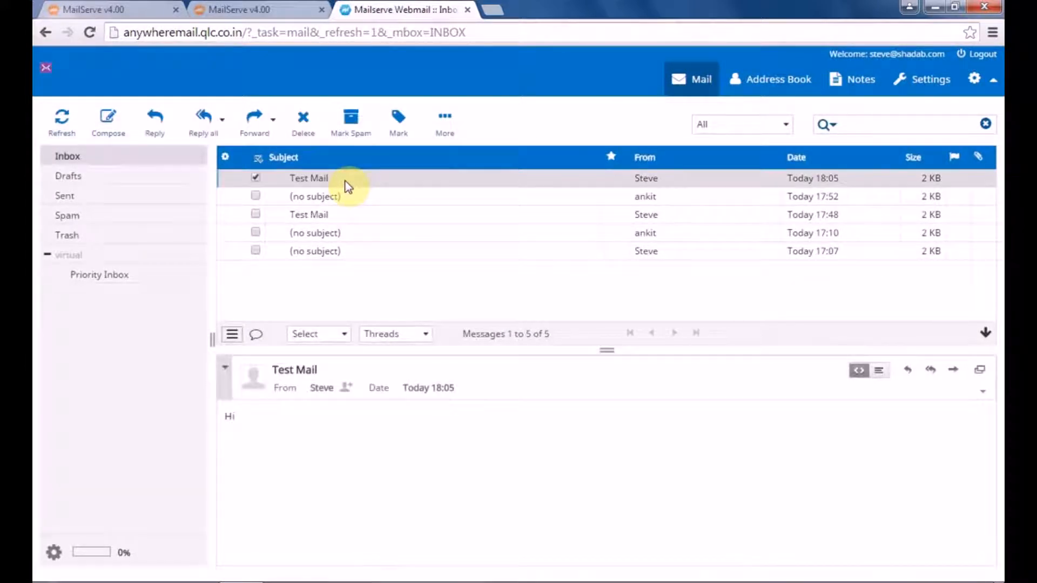
Step: Edit the outgoing restriction to Restricted To Company, save it, and return to the webmail inbox
{"action": "left_click", "coordinate": [108, 10]}
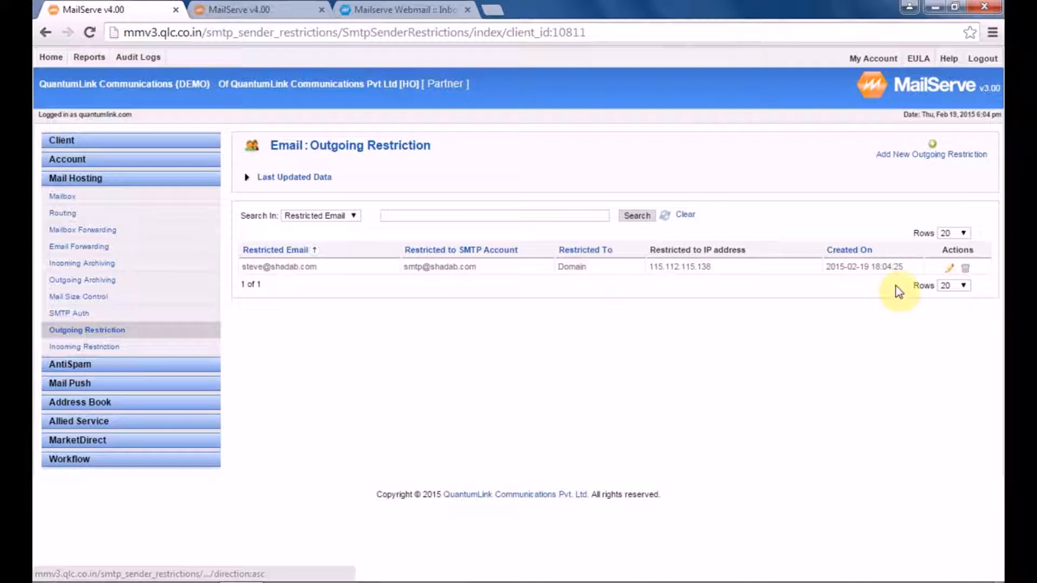
{"action": "left_click", "coordinate": [949, 267]}
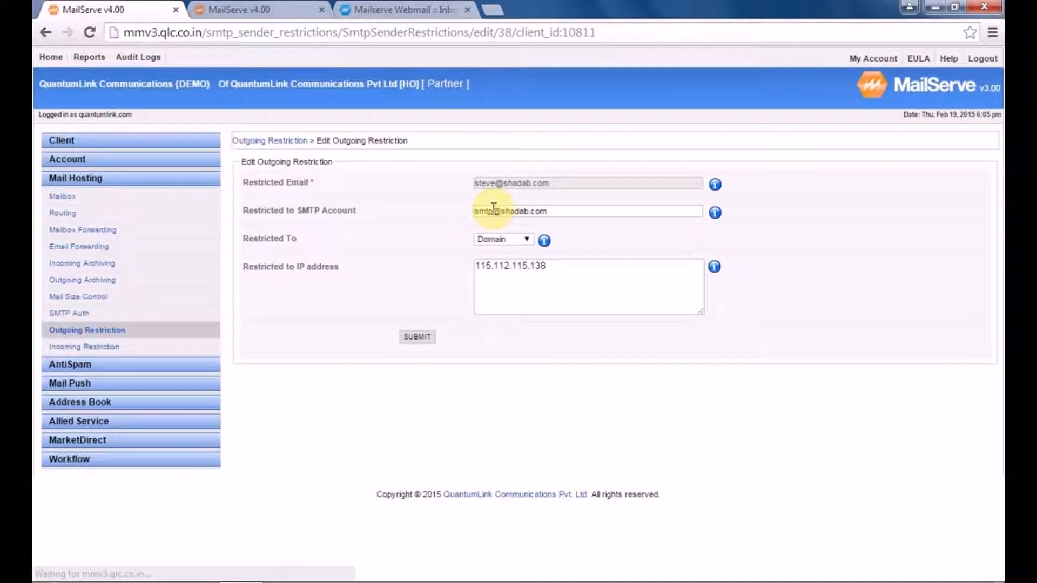
{"action": "left_click", "coordinate": [511, 241]}
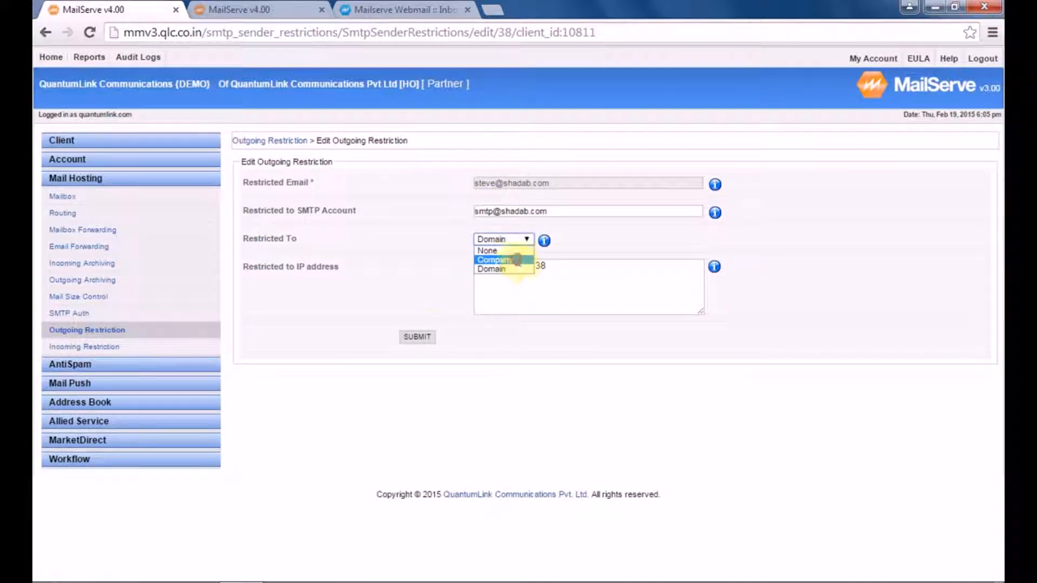
{"action": "left_click", "coordinate": [517, 260]}
{"action": "left_click", "coordinate": [415, 339]}
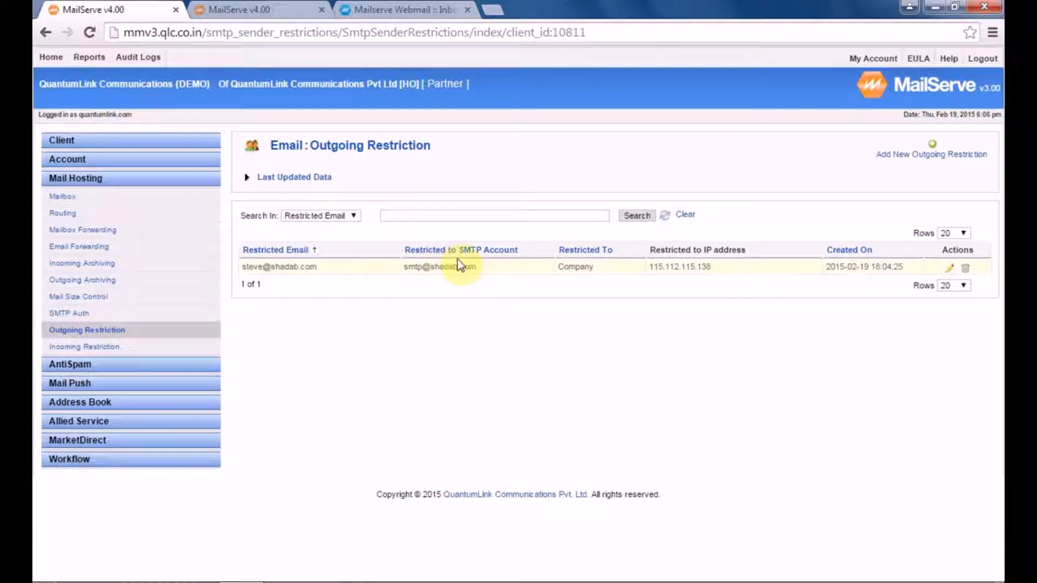
{"action": "left_click", "coordinate": [221, 9]}
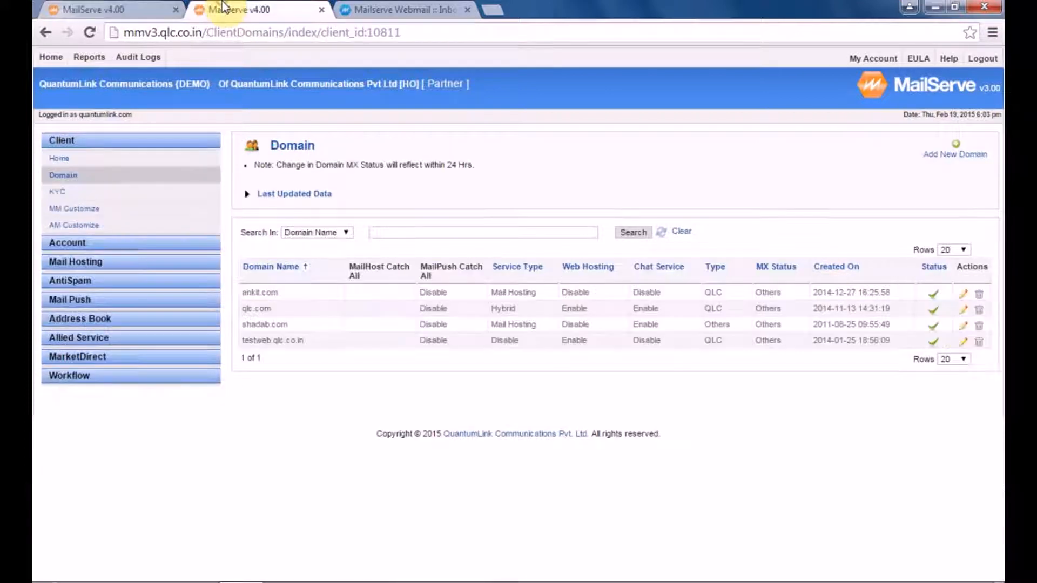
{"action": "left_click", "coordinate": [435, 12]}
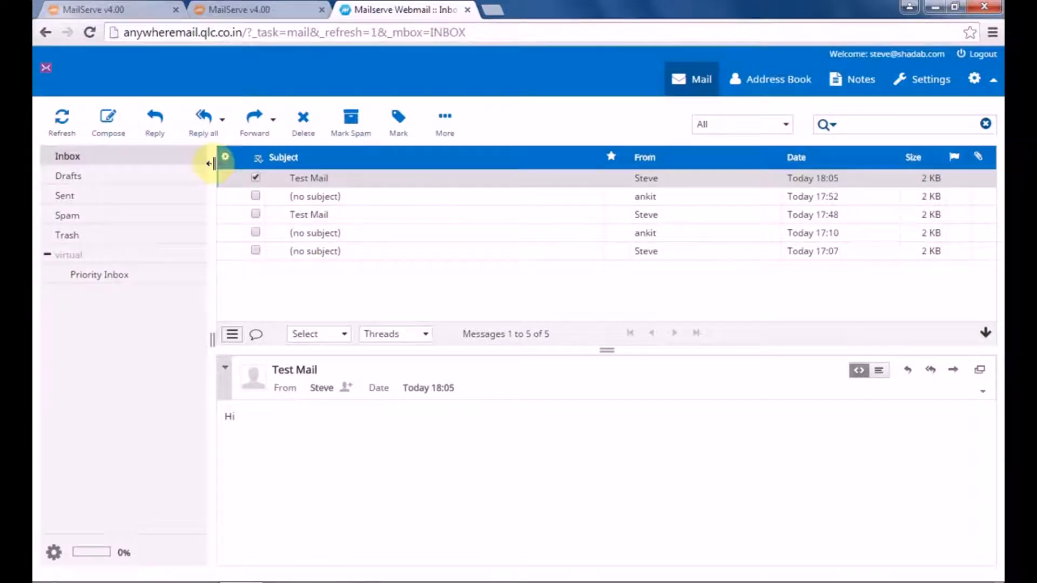
Step: Send a Test Mail with body 'Hi' to the ankit.com support address, now delivered successfully
{"action": "left_click", "coordinate": [108, 119]}
{"action": "left_click", "coordinate": [377, 193]}
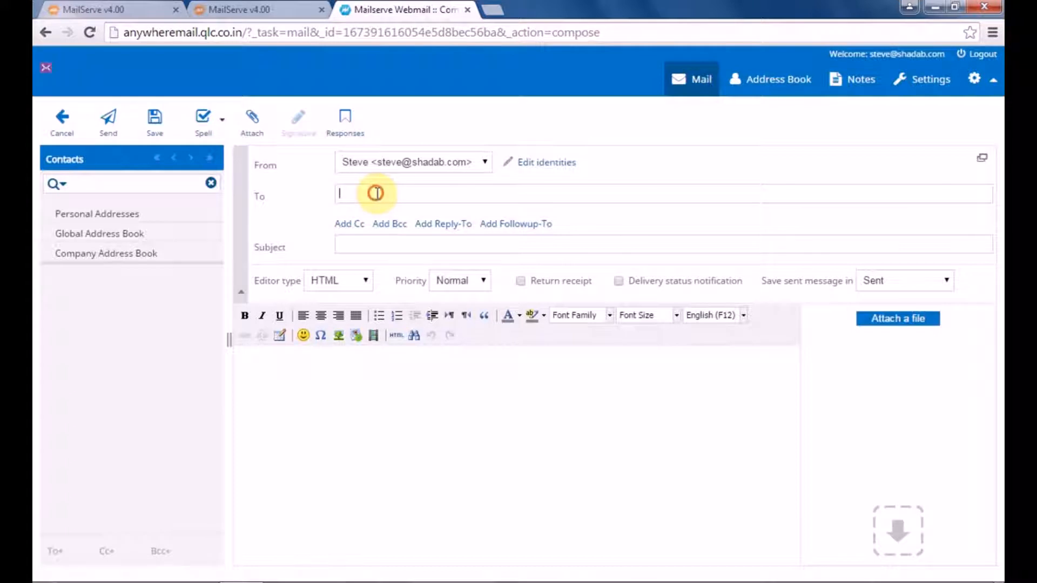
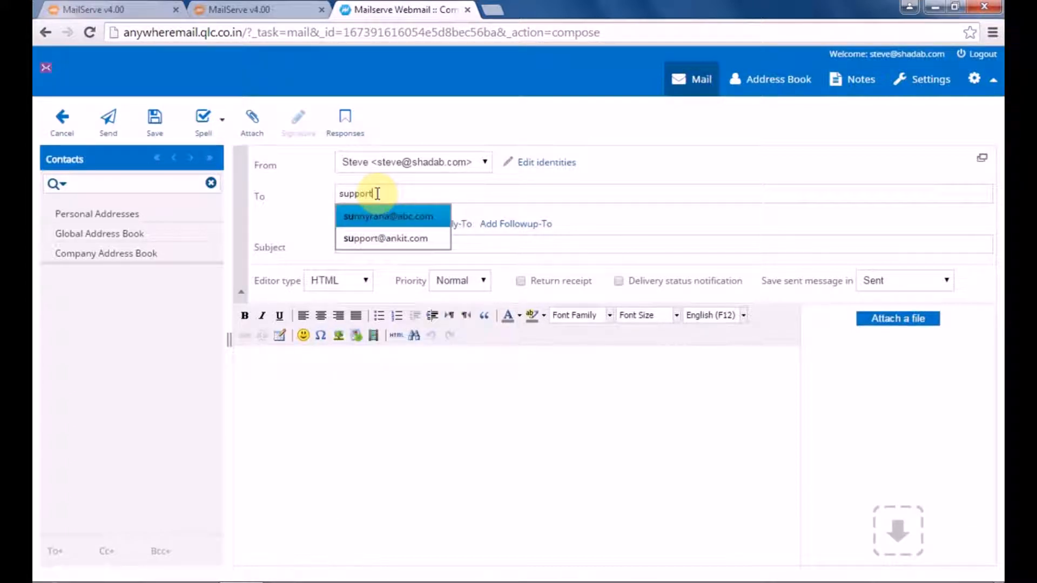
{"action": "left_click", "coordinate": [394, 217]}
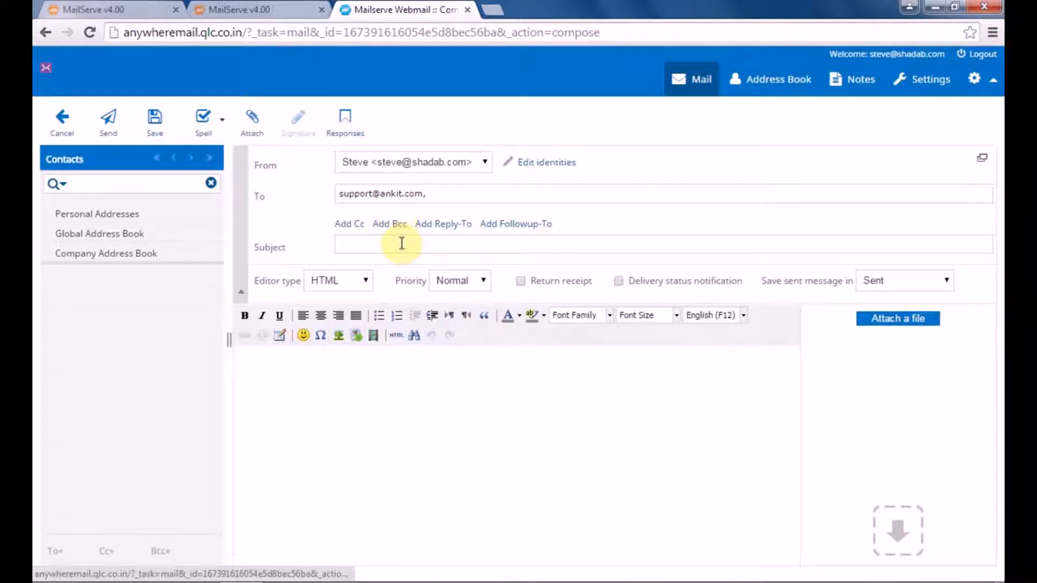
{"action": "type", "text": "Tre"}
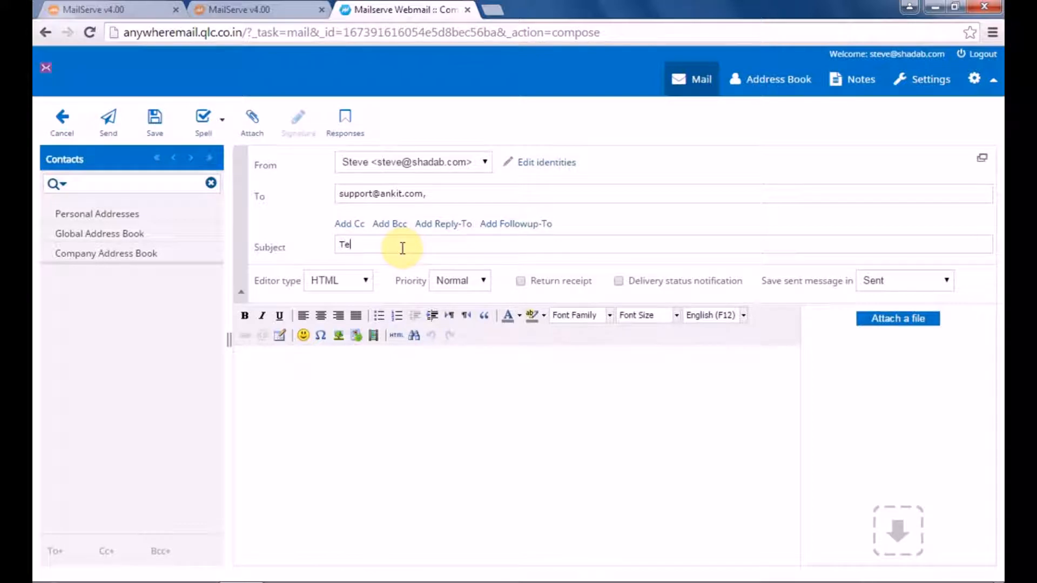
{"action": "left_click", "coordinate": [382, 389]}
{"action": "type", "text": "Hi"}
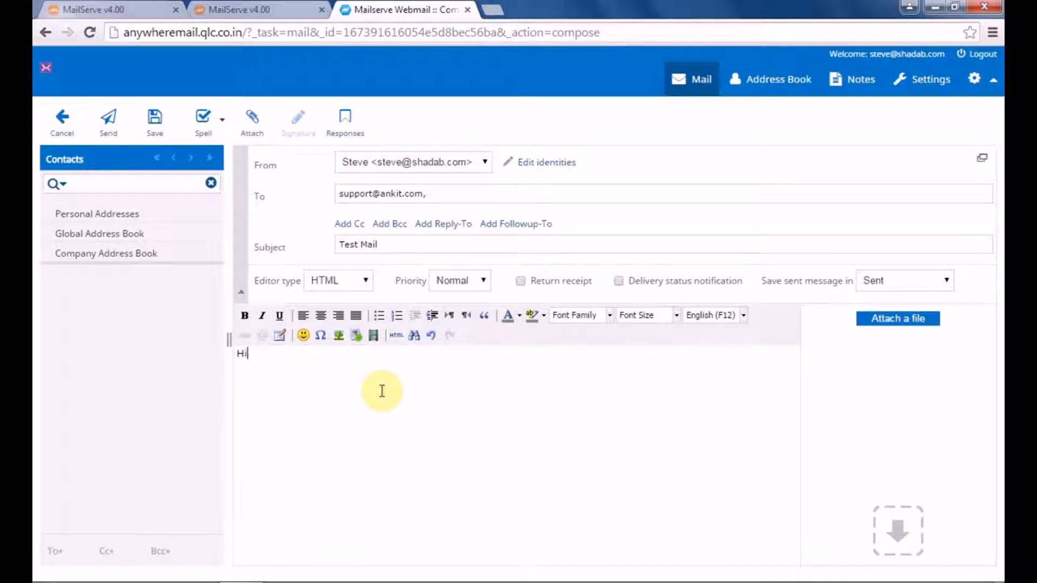
{"action": "left_click", "coordinate": [108, 135]}
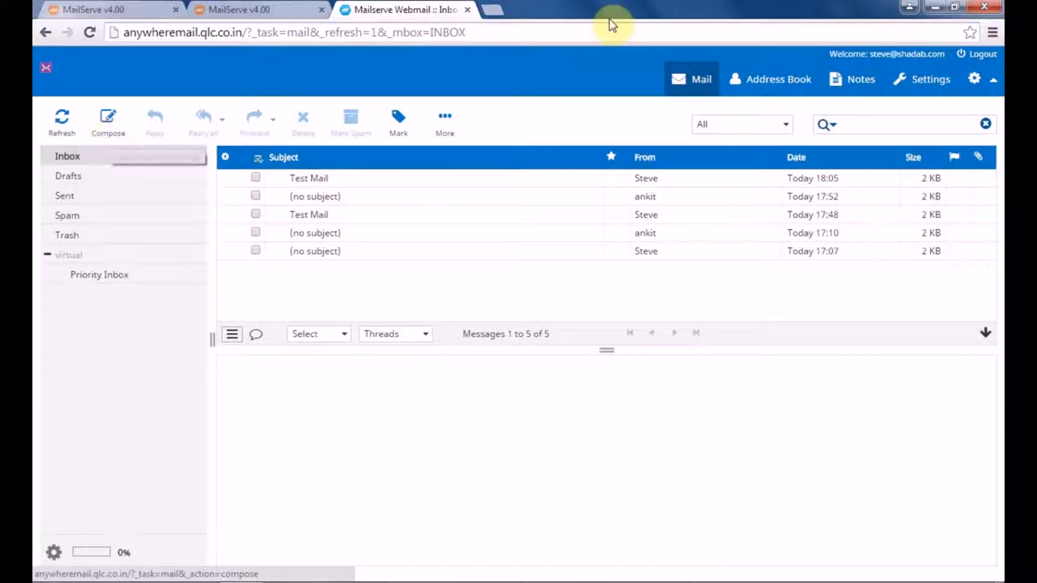
Step: Log out, sign in to the ankit.com support mailbox, and open the Test Mail received at 18:06
{"action": "left_click", "coordinate": [981, 55]}
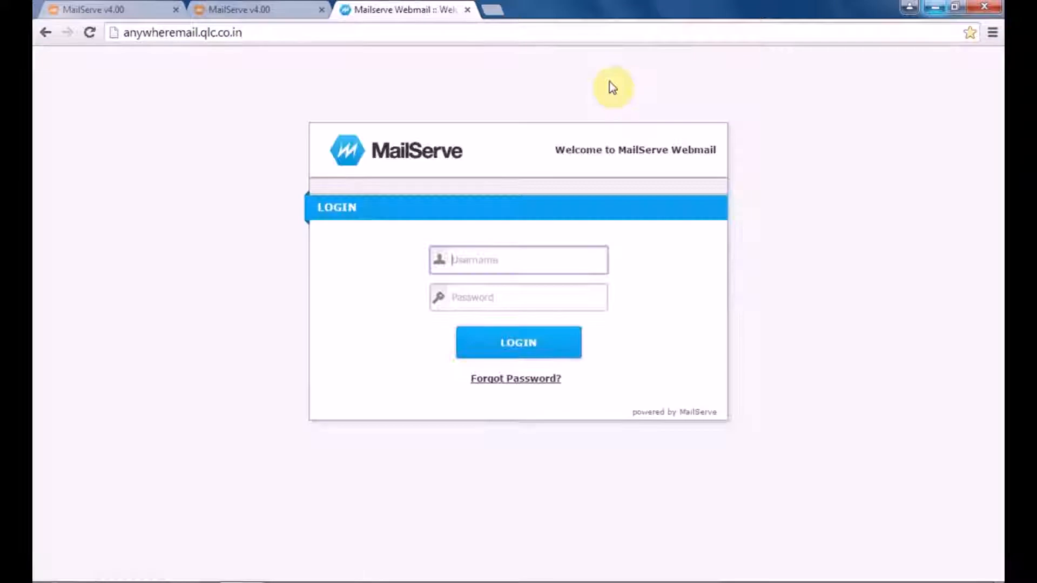
{"action": "left_click", "coordinate": [540, 258]}
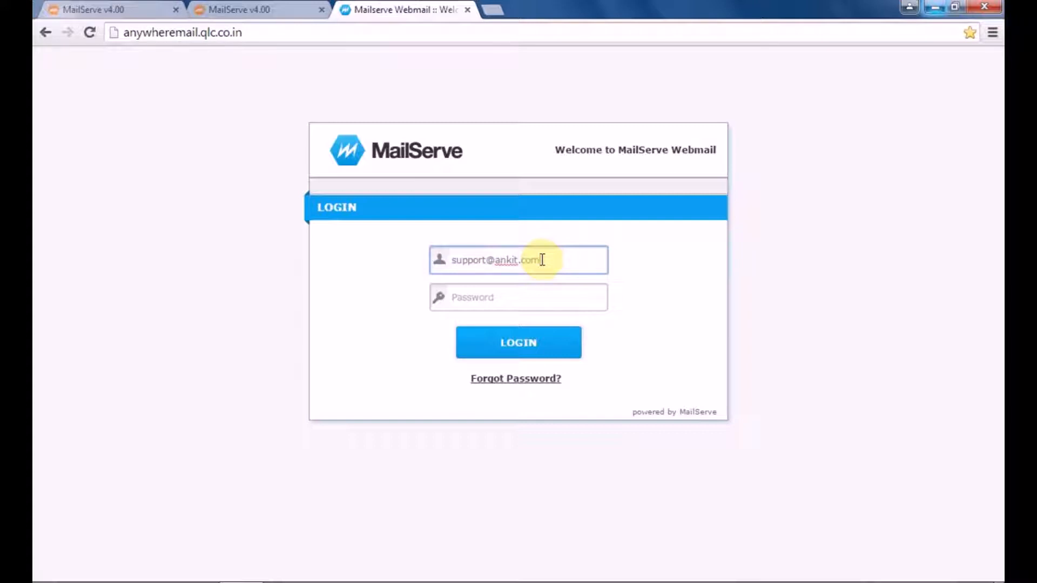
{"action": "left_click", "coordinate": [475, 297]}
{"action": "type", "text": "•••••"}
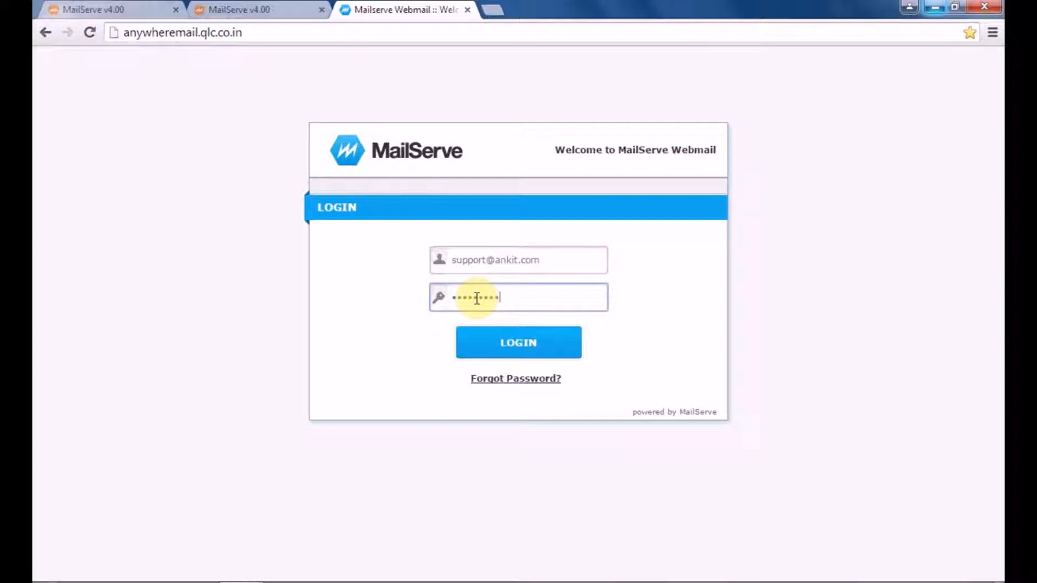
{"action": "left_click", "coordinate": [507, 343]}
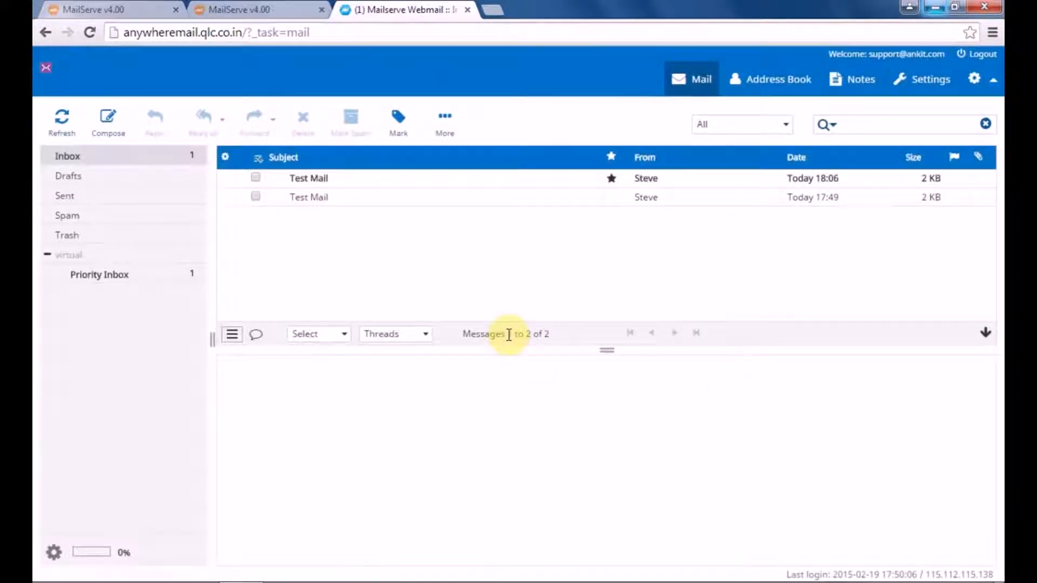
{"action": "left_click", "coordinate": [311, 181]}
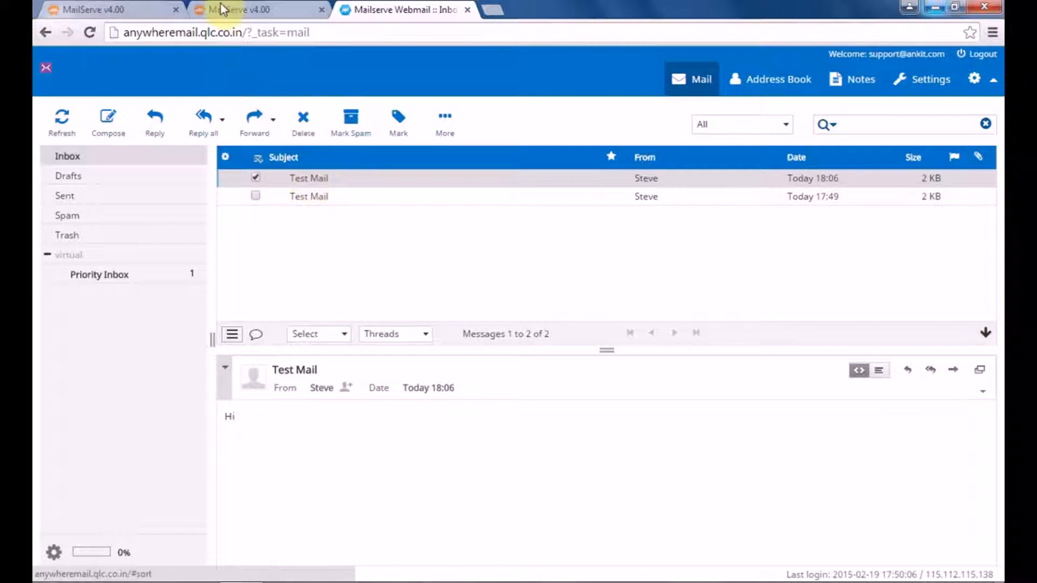
Step: Add an incoming restriction for the shadab.com user, set Restricted To Company, and submit it
{"action": "left_click", "coordinate": [128, 12]}
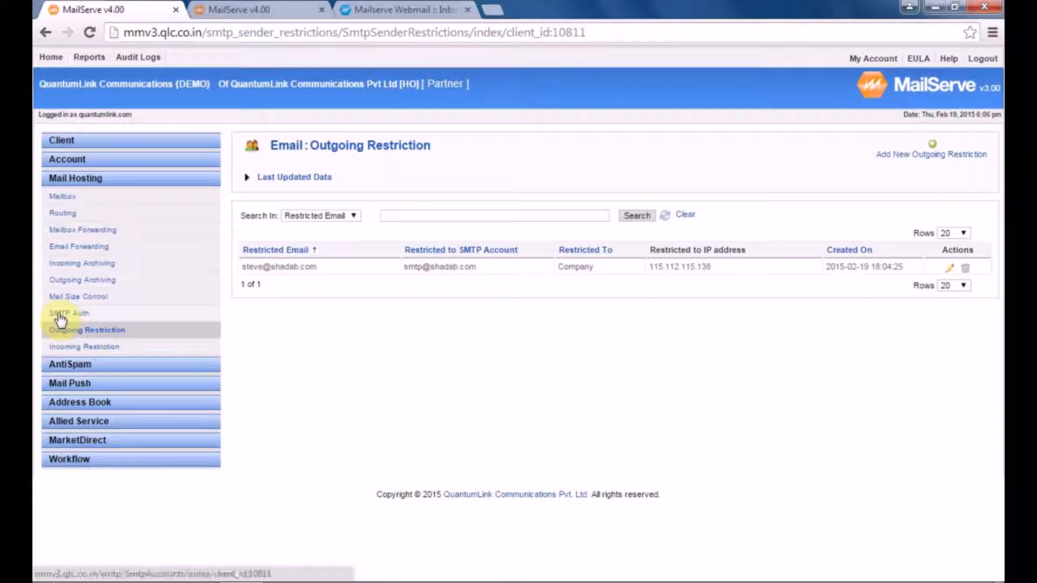
{"action": "left_click", "coordinate": [93, 346]}
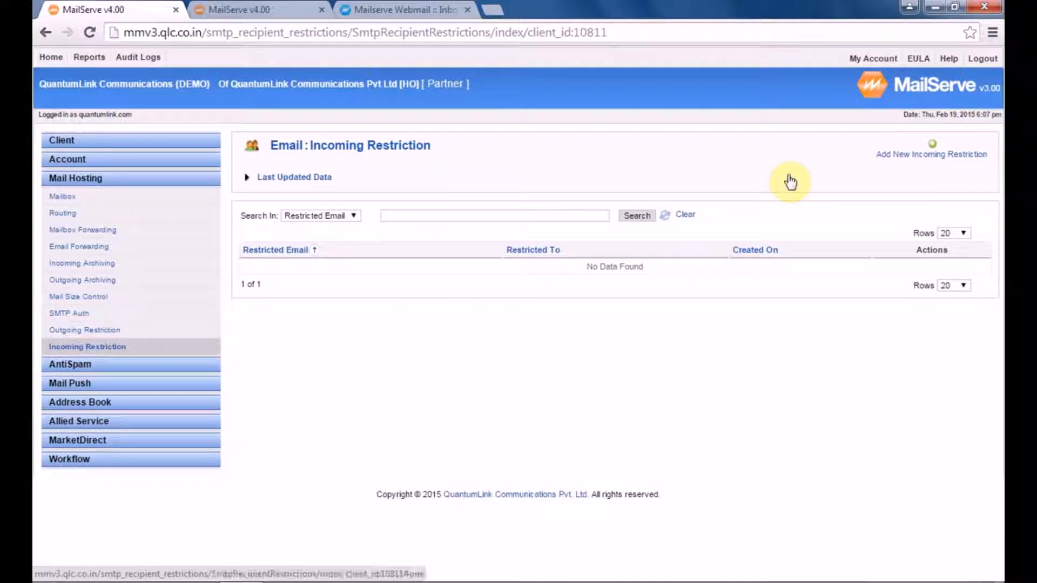
{"action": "left_click", "coordinate": [951, 156]}
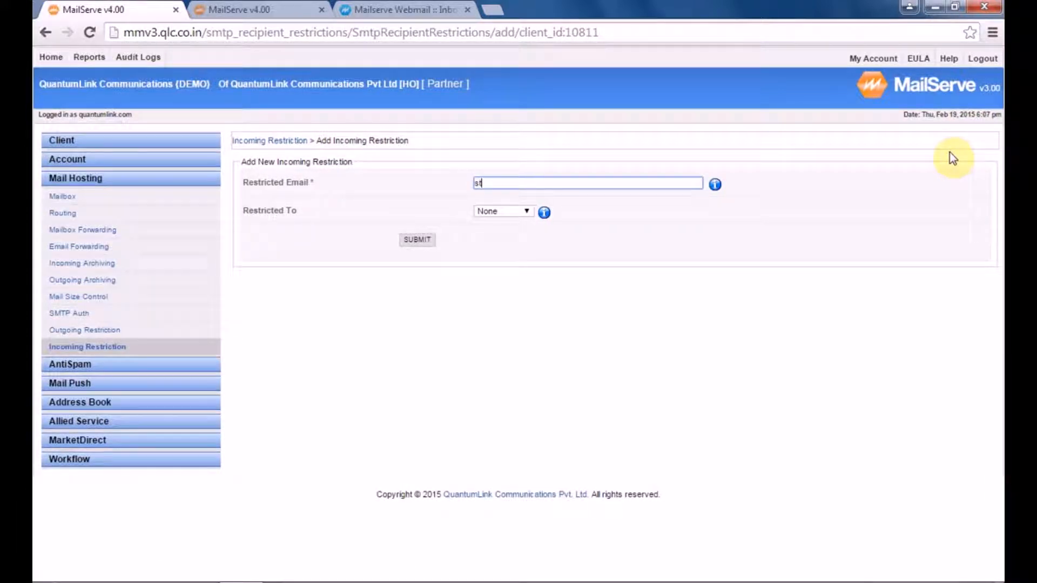
{"action": "type", "text": "st"}
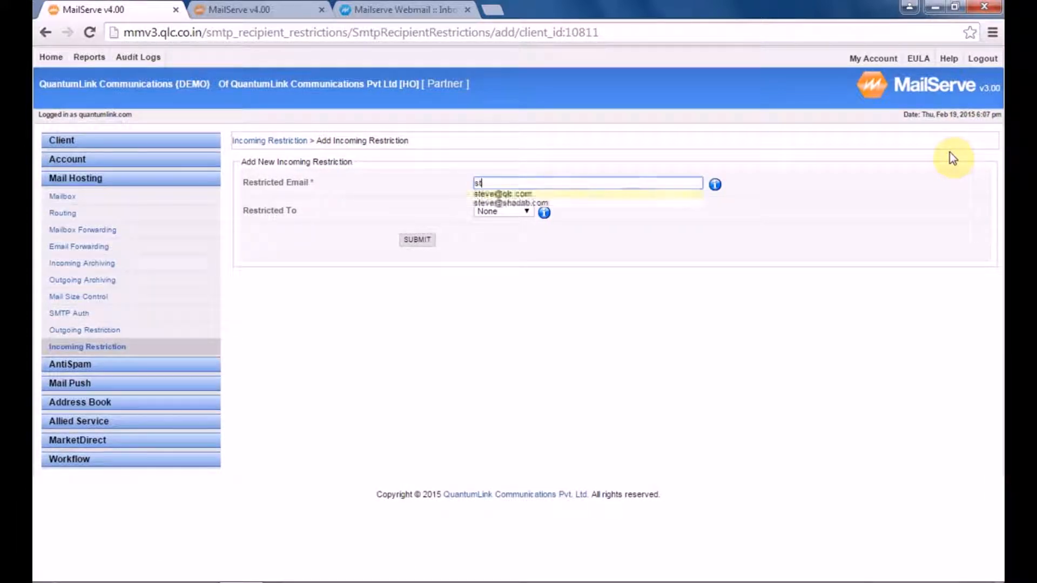
{"action": "left_click", "coordinate": [570, 204]}
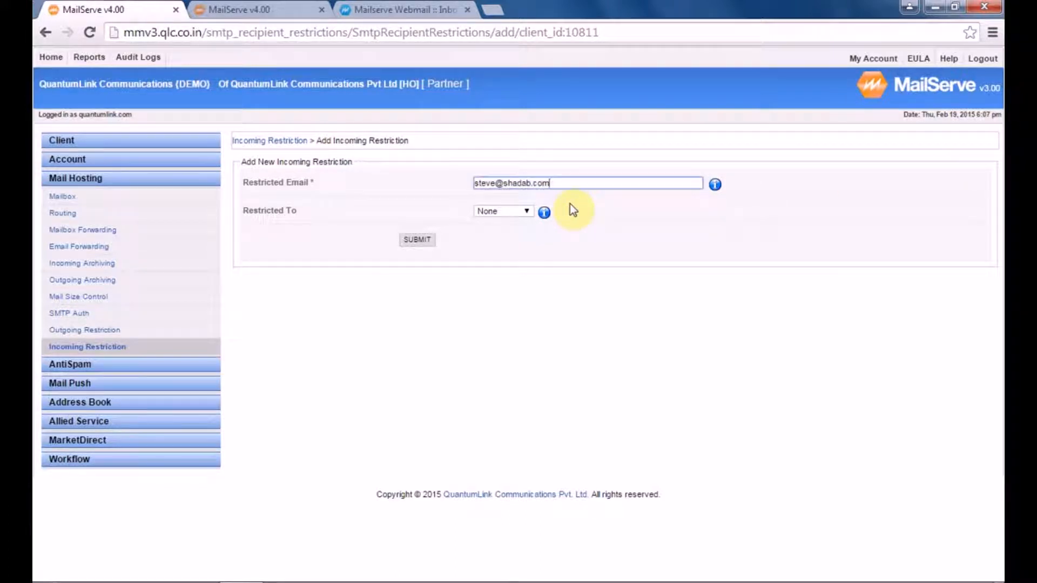
{"action": "left_click", "coordinate": [506, 213]}
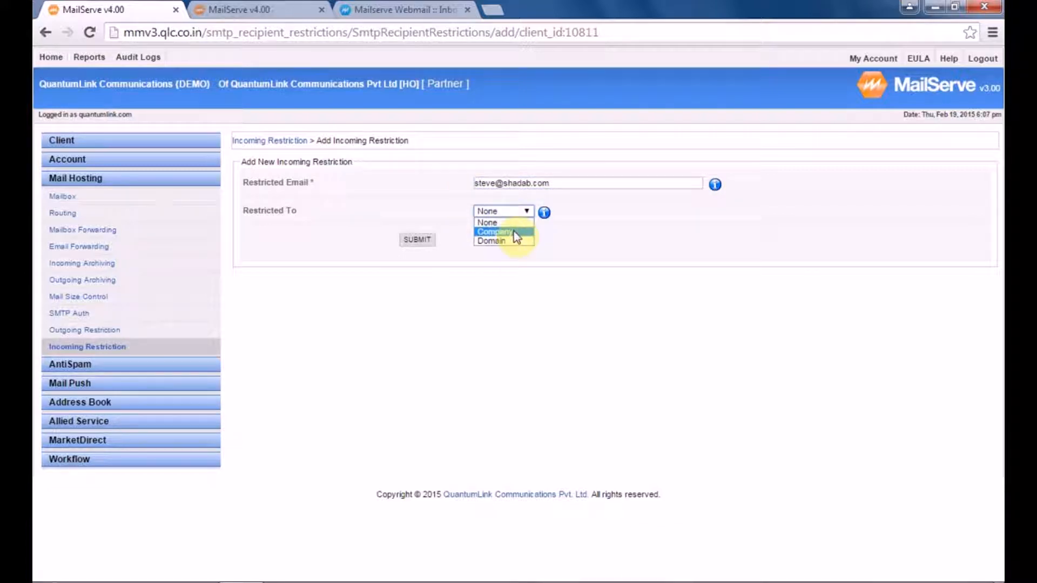
{"action": "left_click", "coordinate": [515, 233]}
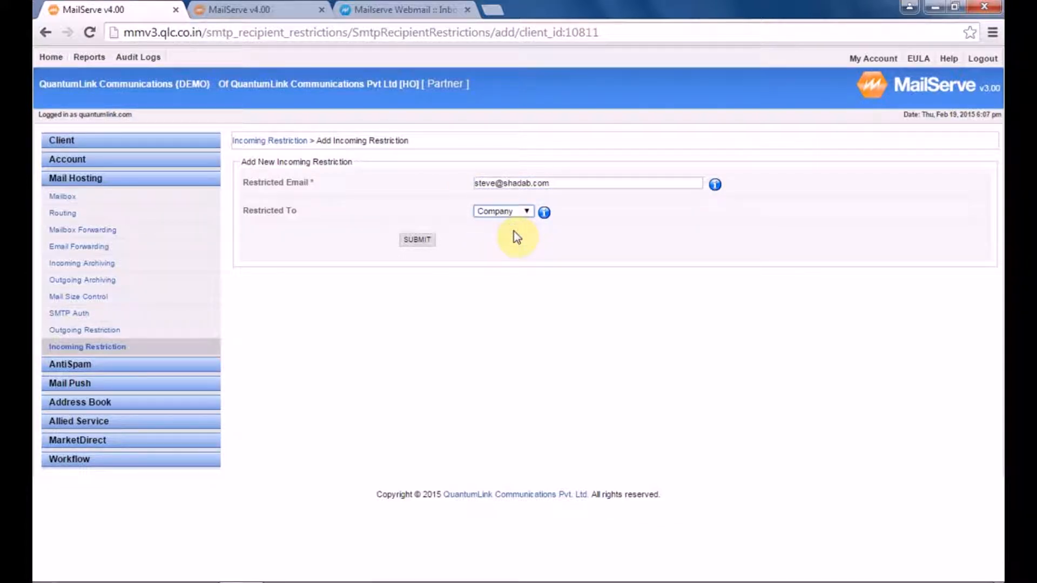
{"action": "left_click", "coordinate": [228, 10]}
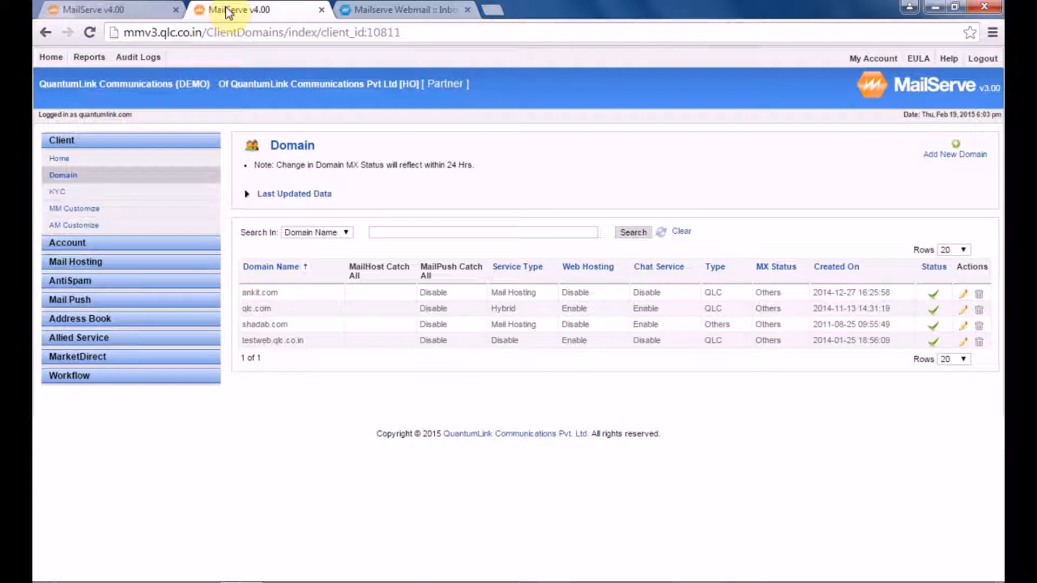
{"action": "left_click", "coordinate": [110, 11]}
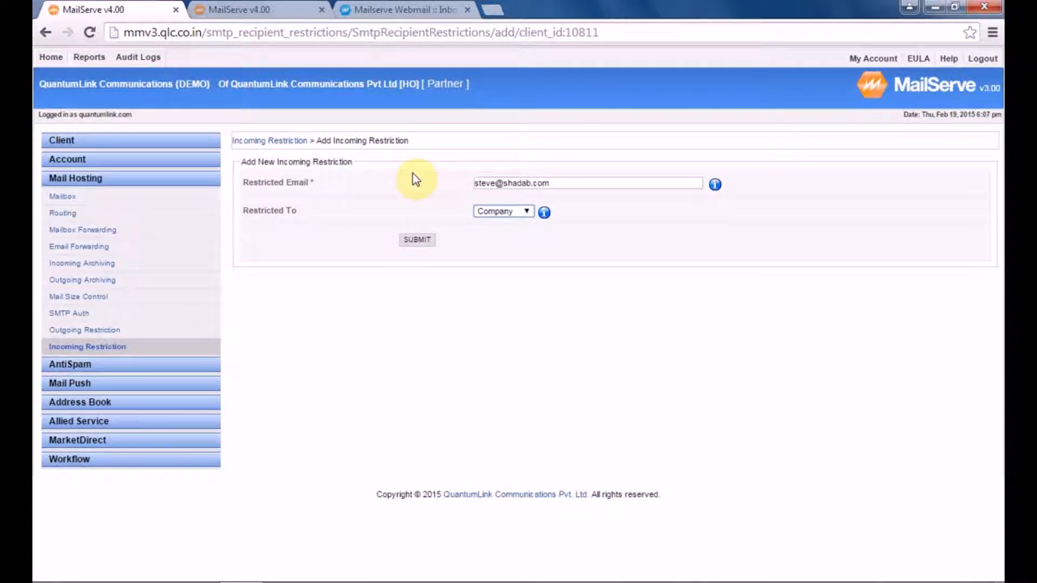
{"action": "left_click", "coordinate": [415, 242]}
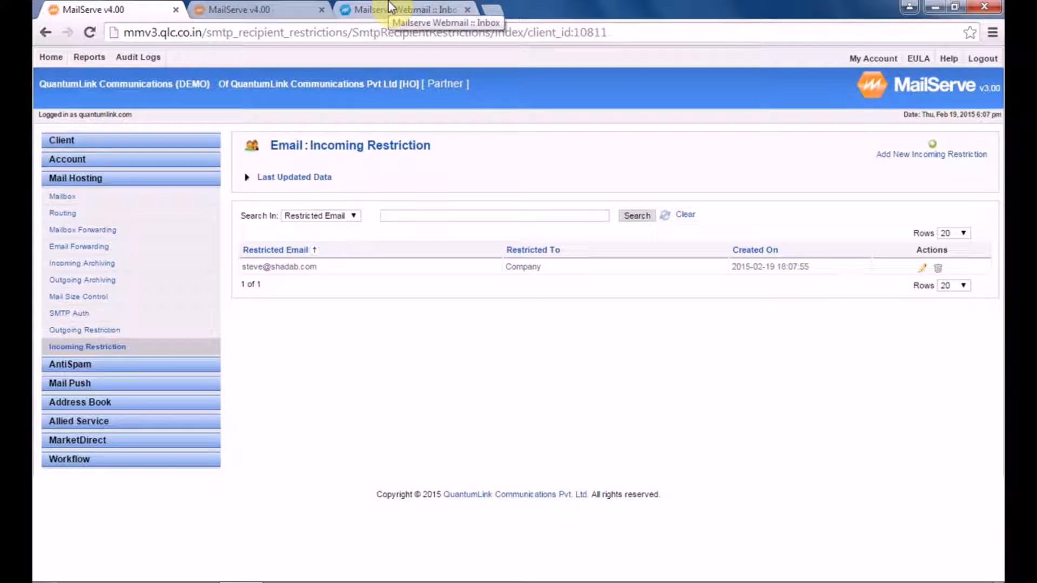
Step: Open gmail.com in a new tab and sign in to the outside Gmail account
{"action": "left_click", "coordinate": [494, 8]}
{"action": "type", "text": "gmail."}
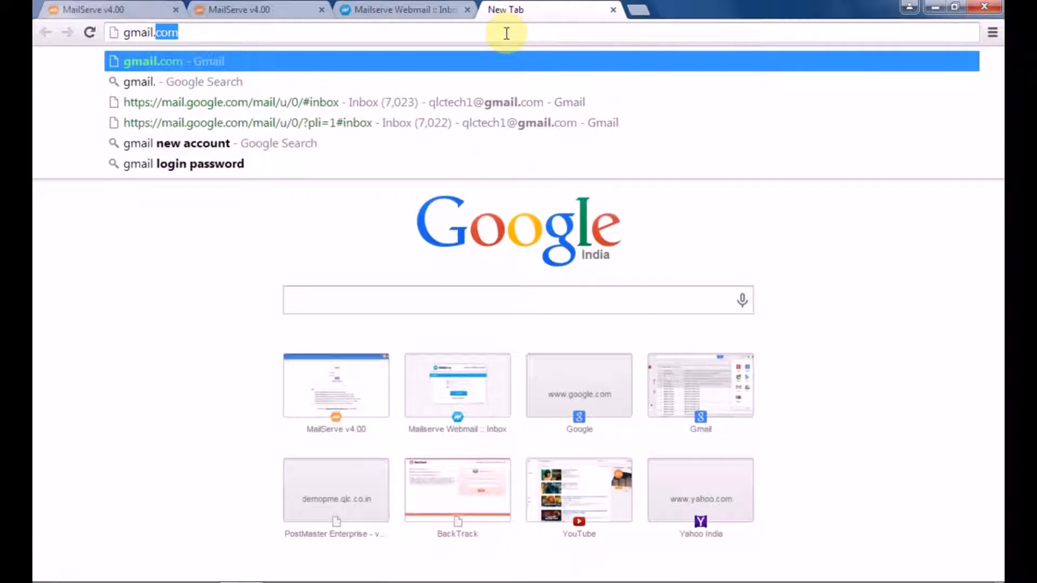
{"action": "type", "text": "com"}
{"action": "key", "text": "Return"}
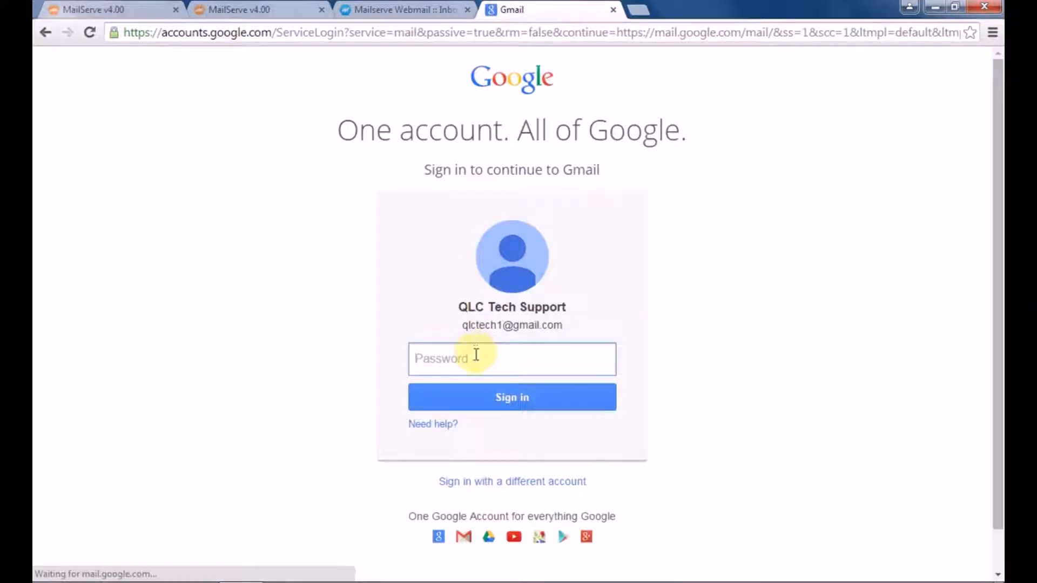
{"action": "type", "text": "•"}
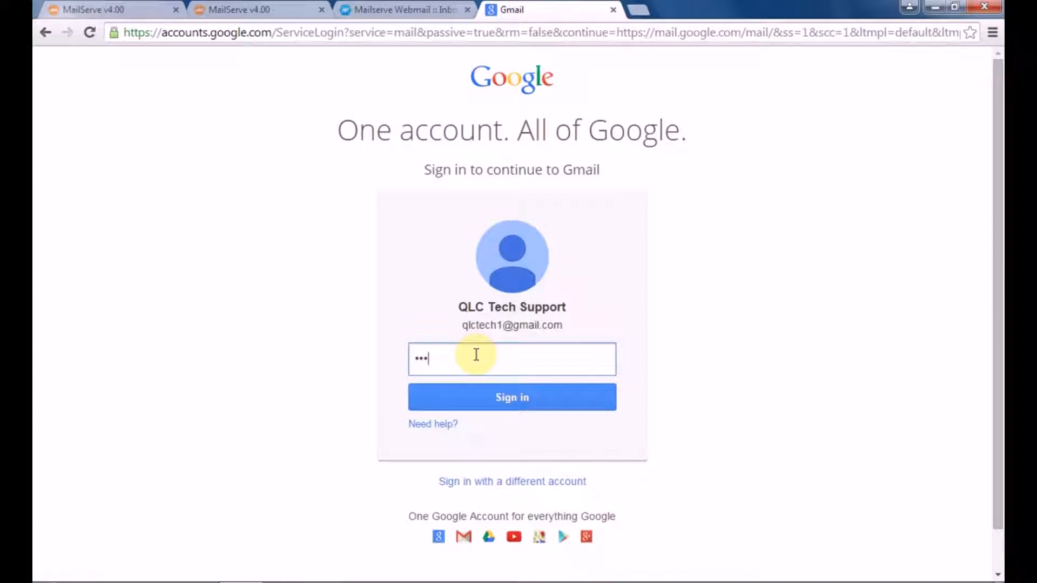
{"action": "type", "text": "•••••••"}
{"action": "key", "text": "Return"}
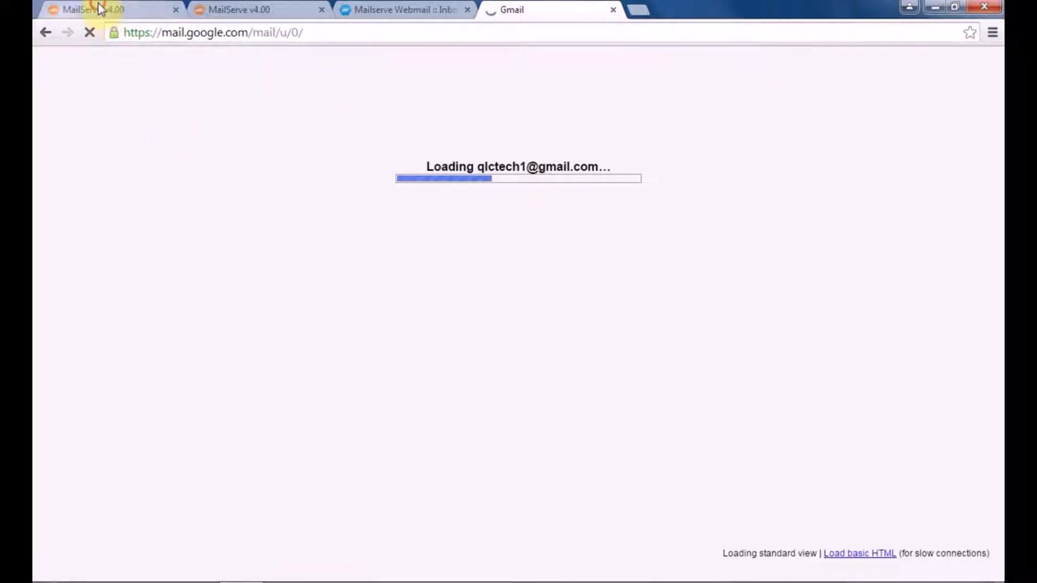
{"action": "left_click", "coordinate": [99, 11]}
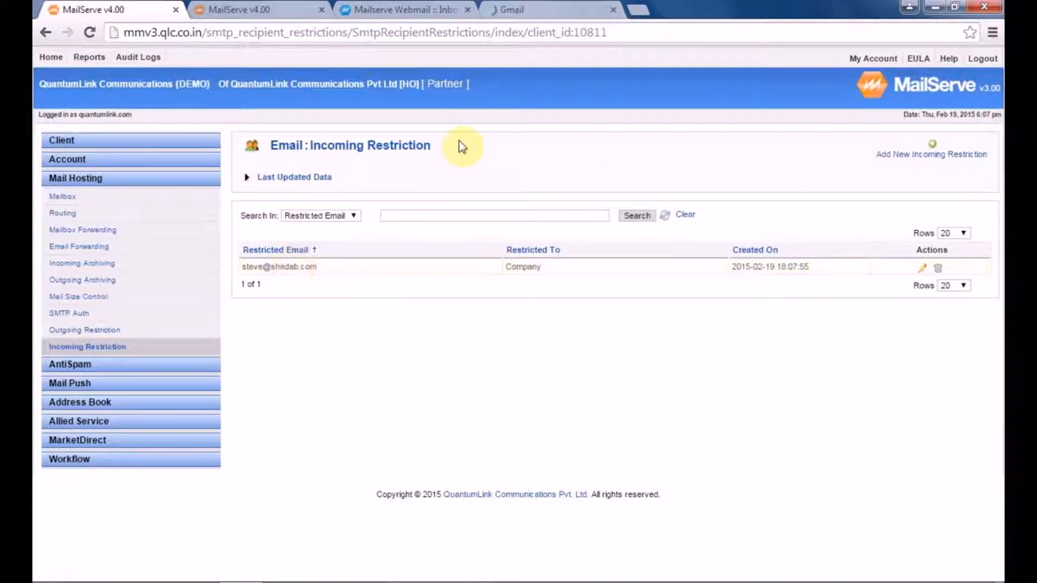
{"action": "left_click", "coordinate": [549, 8]}
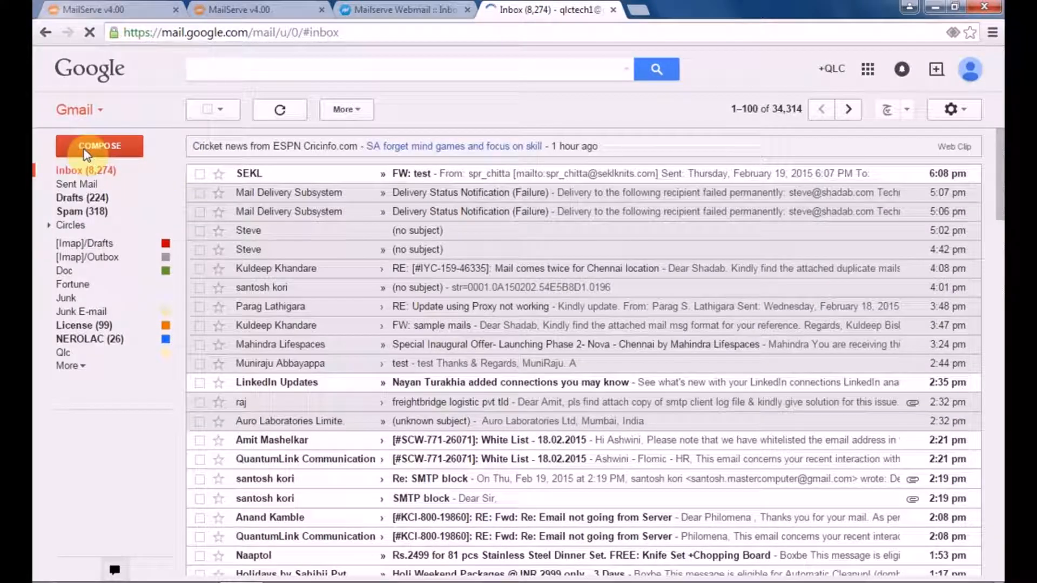
Step: Send a 'Test Mail' message to the shadab.com address, then refresh the inbox for a bounce
{"action": "left_click", "coordinate": [99, 150]}
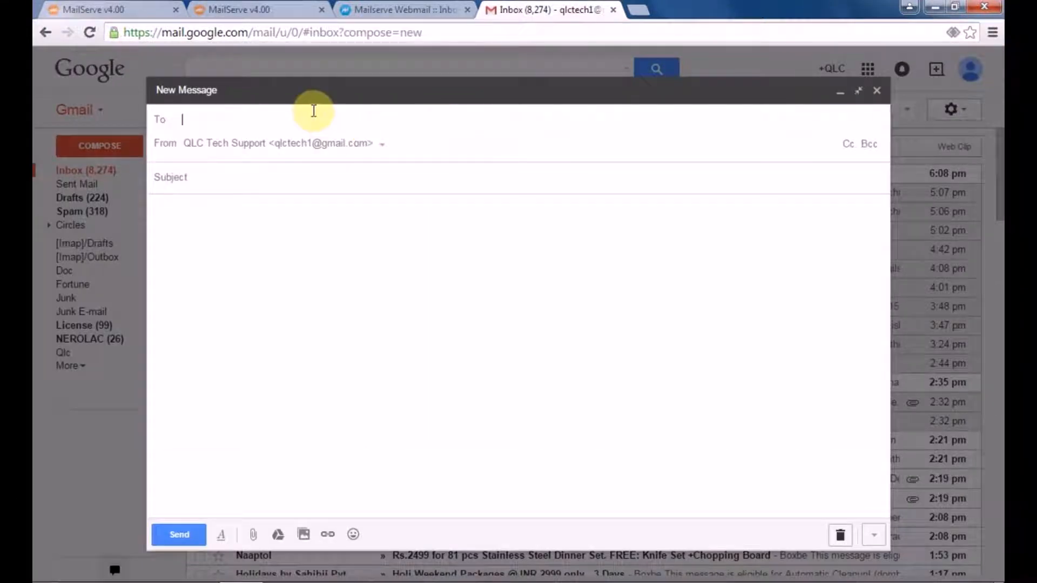
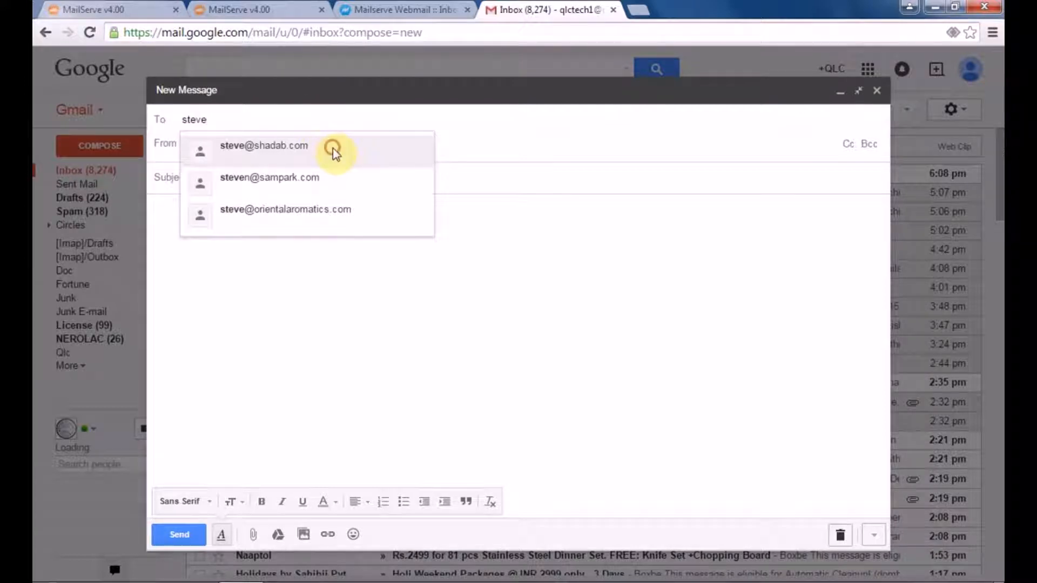
{"action": "left_click", "coordinate": [334, 149]}
{"action": "left_click", "coordinate": [332, 172]}
{"action": "type", "text": "Test Mail"}
{"action": "left_click", "coordinate": [189, 214]}
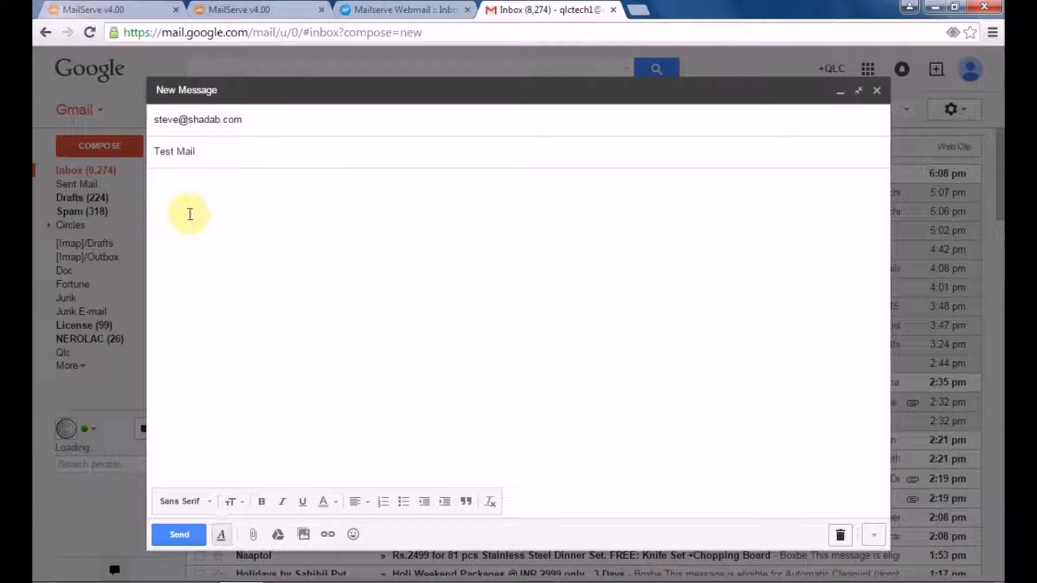
{"action": "type", "text": "Test Mail"}
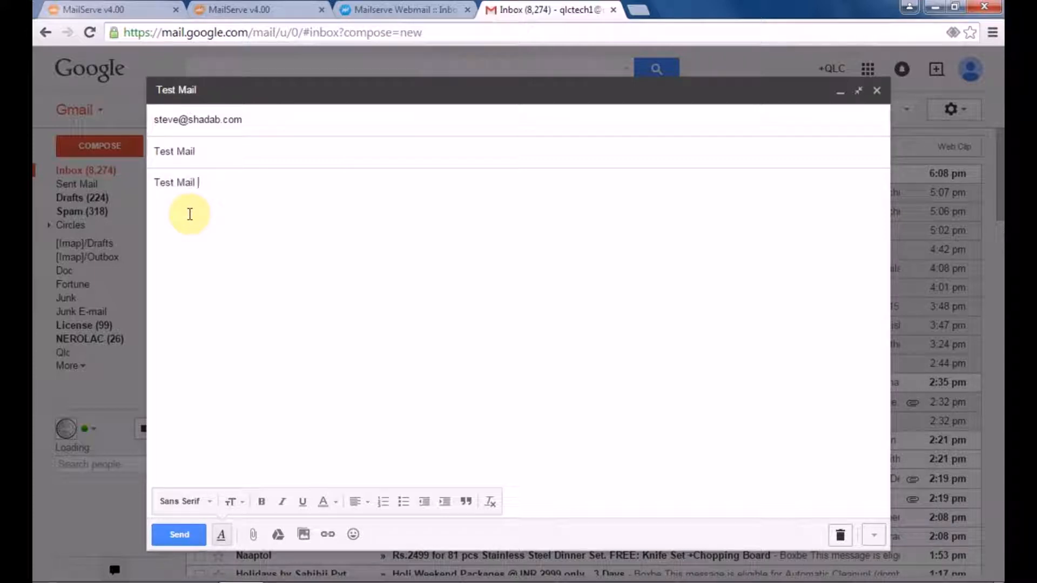
{"action": "left_click", "coordinate": [179, 534]}
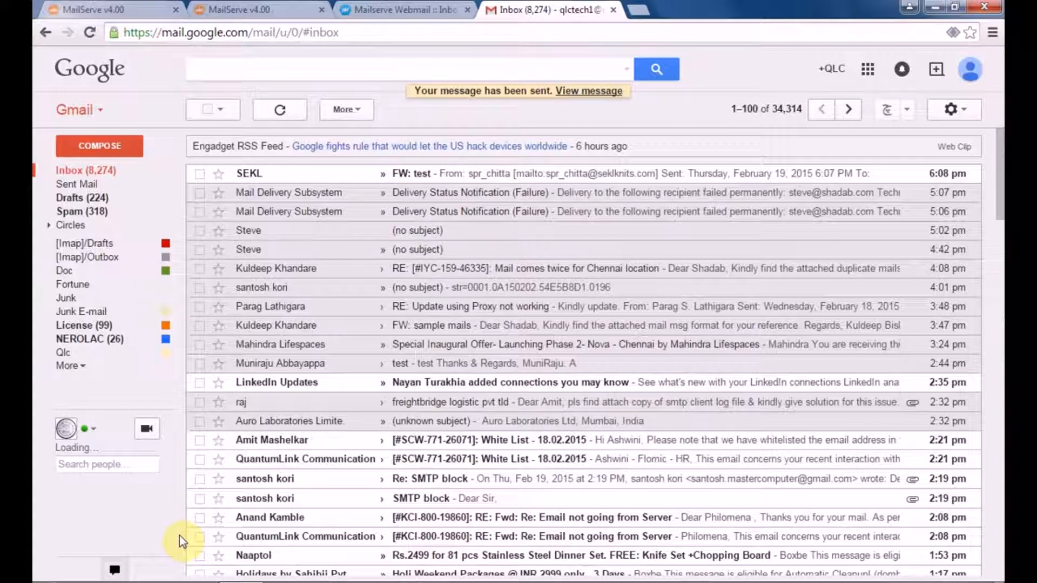
{"action": "left_click", "coordinate": [123, 173]}
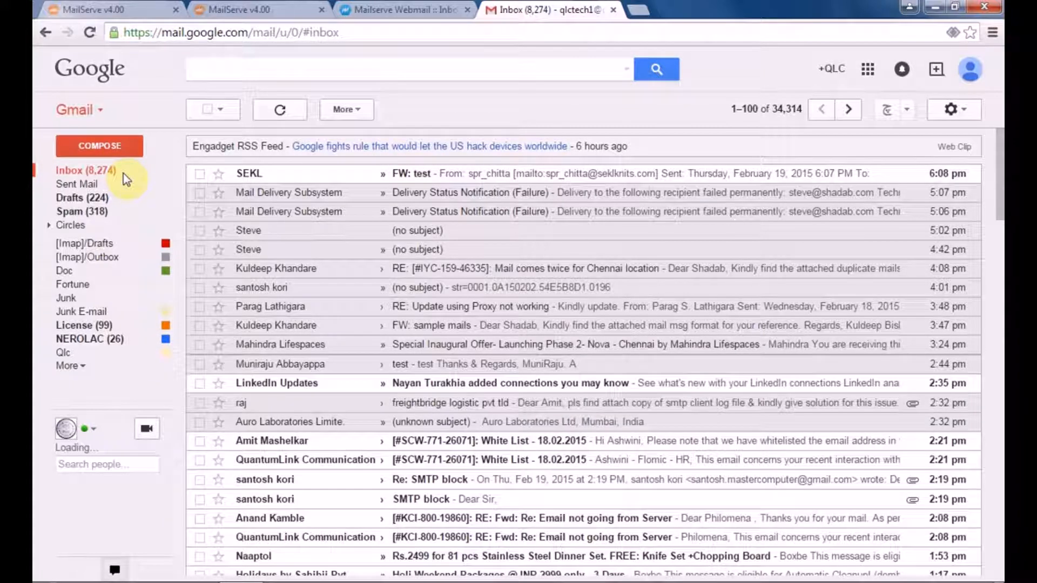
{"action": "left_click", "coordinate": [118, 173]}
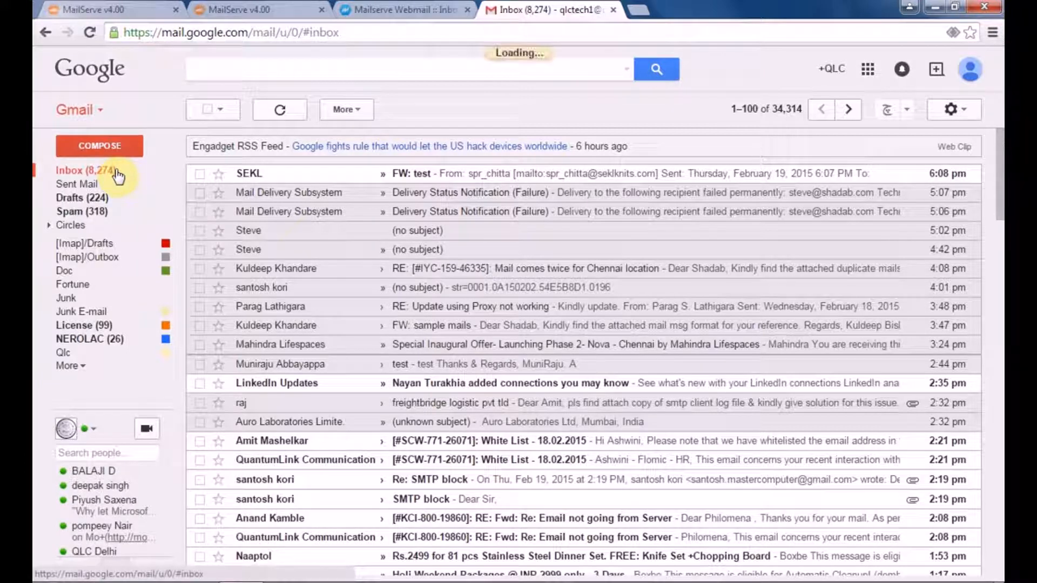
Step: Check the Gmail Inbox, Spam, Drafts and Sent Mail folders repeatedly for a bounce notice
{"action": "left_click", "coordinate": [105, 216]}
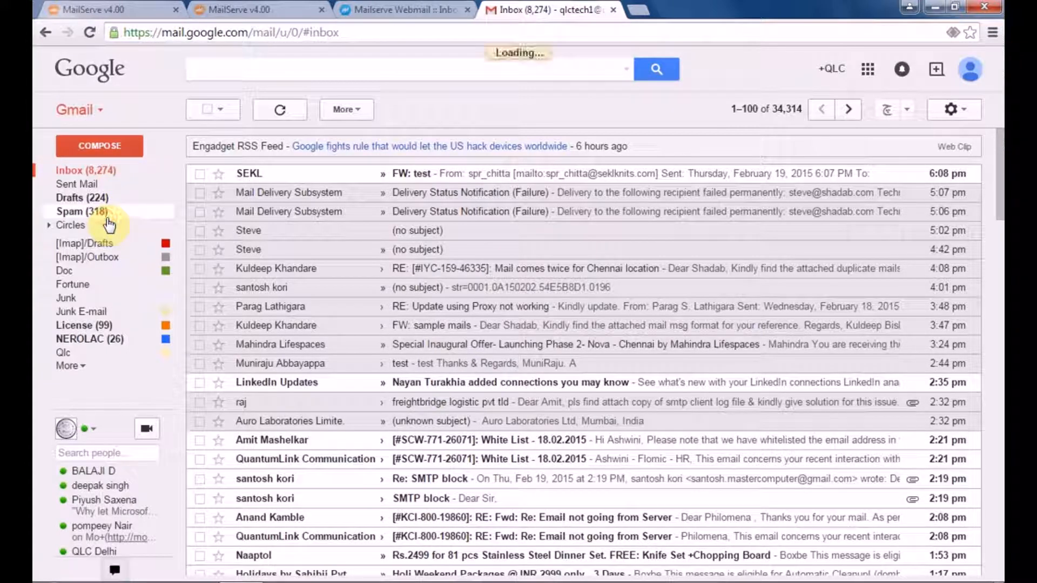
{"action": "left_click", "coordinate": [129, 171]}
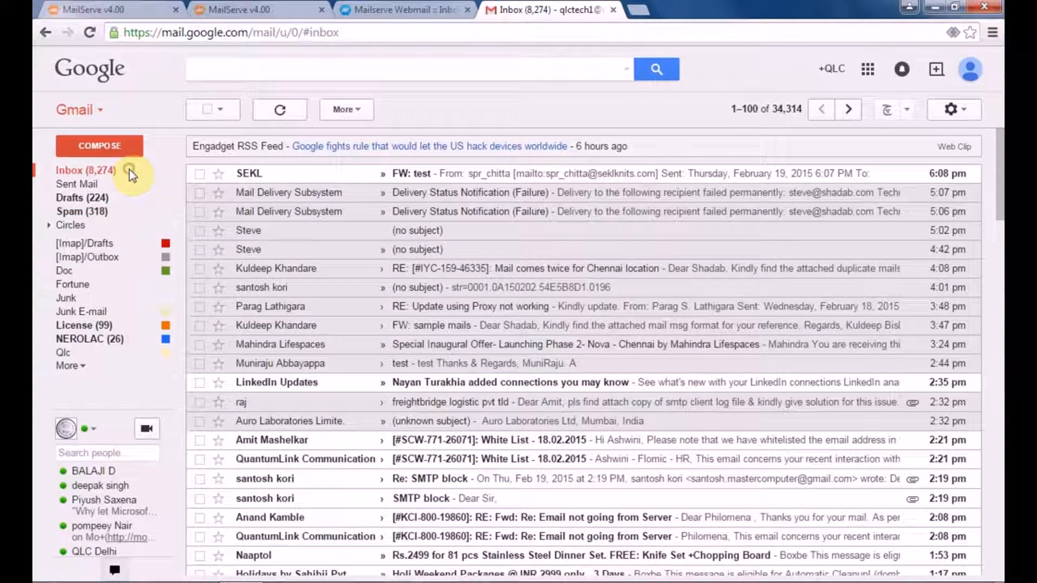
{"action": "left_click", "coordinate": [103, 174]}
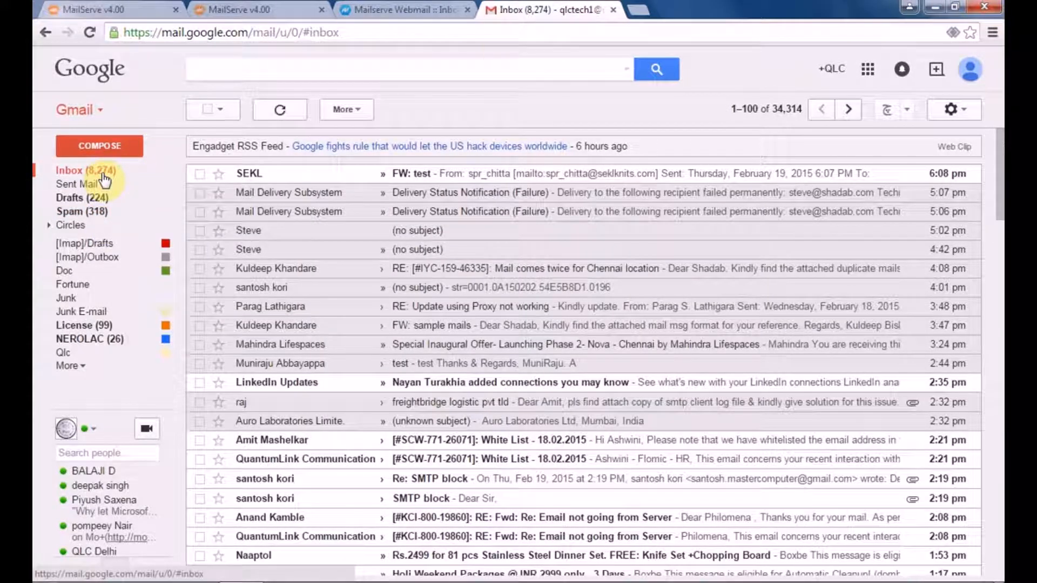
{"action": "left_click", "coordinate": [109, 10]}
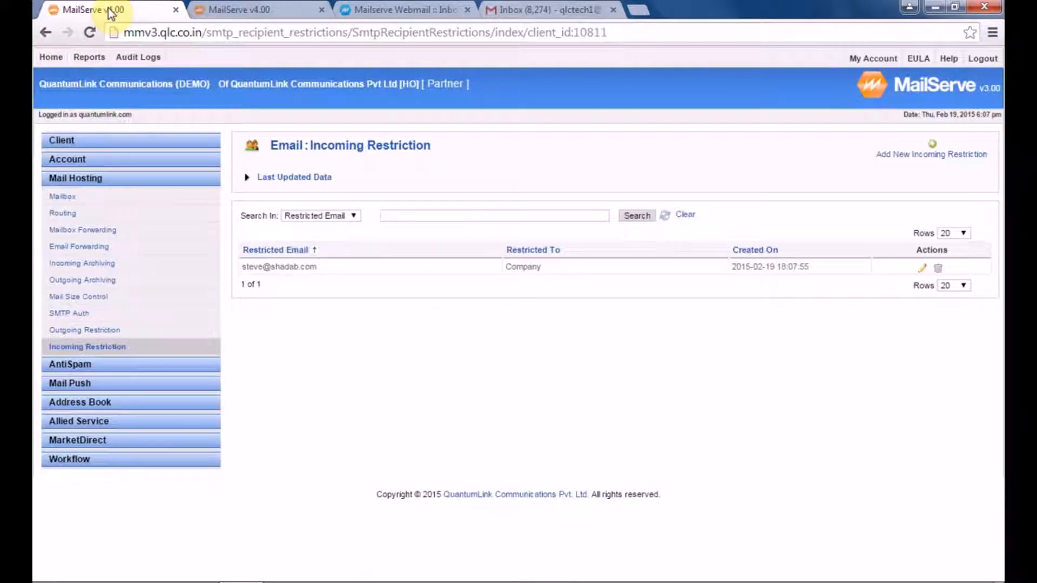
{"action": "left_click", "coordinate": [565, 9]}
{"action": "left_click", "coordinate": [118, 172]}
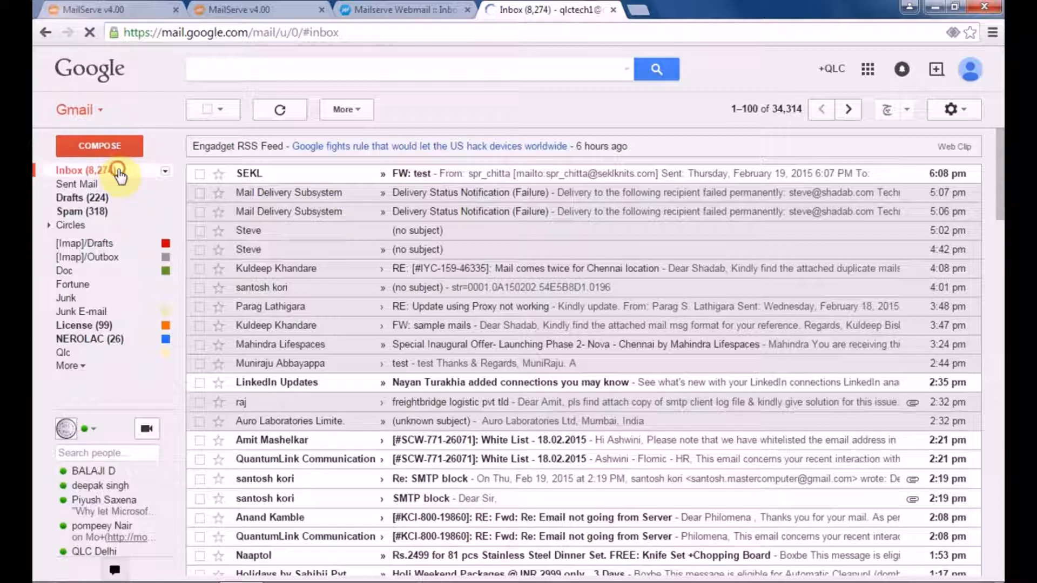
{"action": "left_click", "coordinate": [117, 170]}
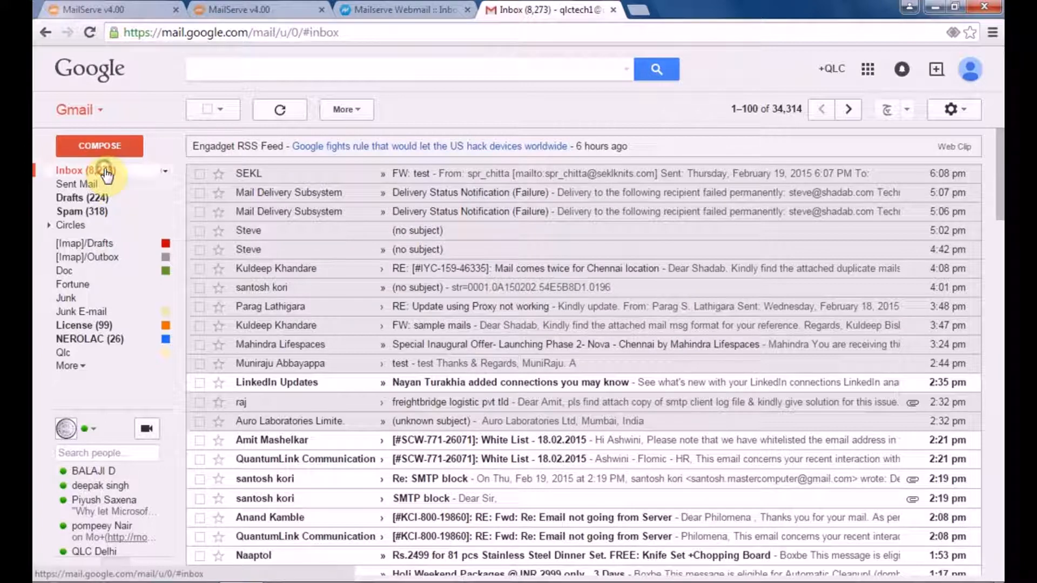
{"action": "left_click", "coordinate": [95, 213]}
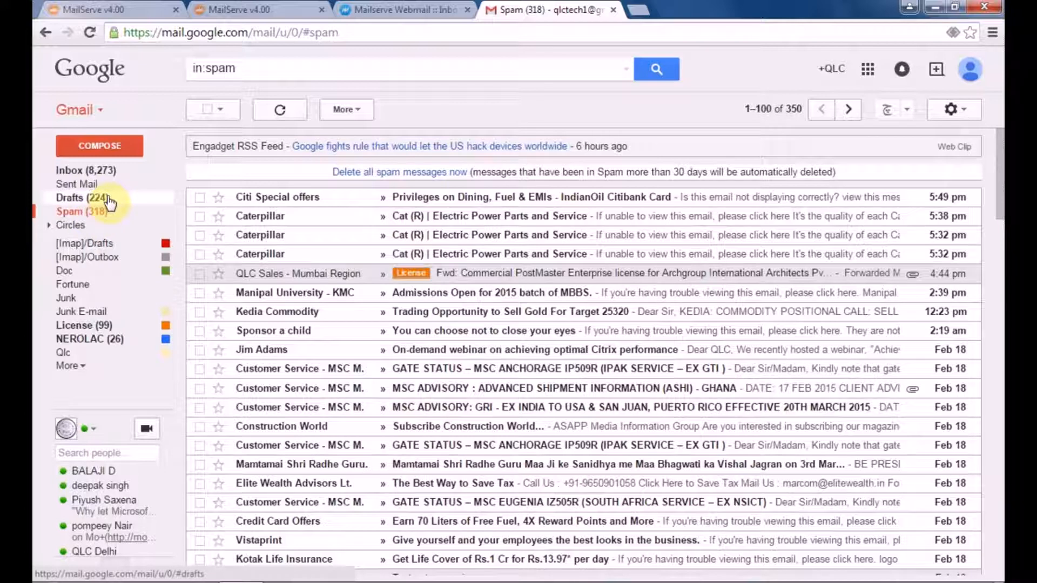
{"action": "left_click", "coordinate": [102, 198]}
{"action": "left_click", "coordinate": [107, 185]}
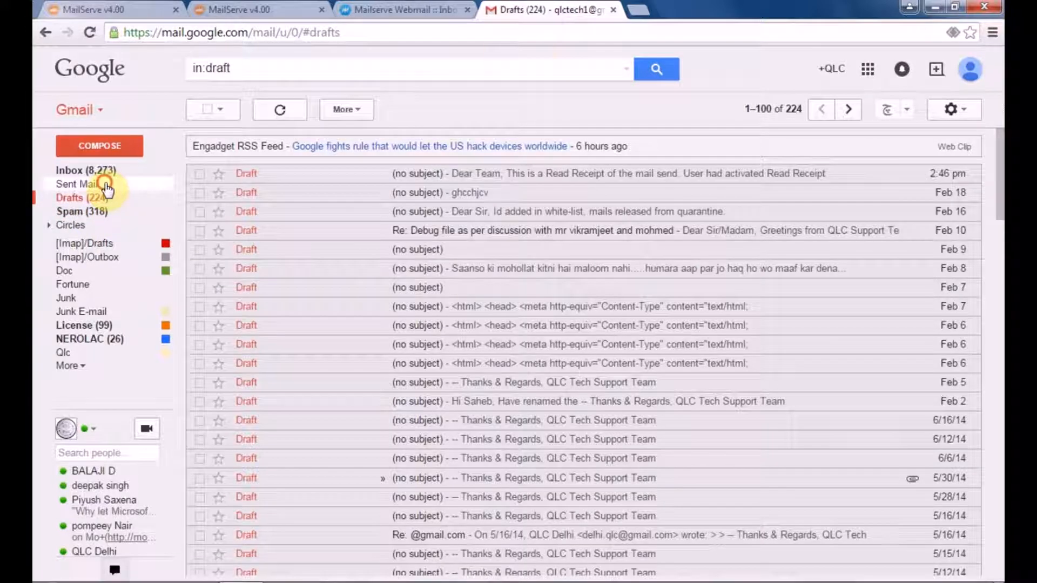
{"action": "left_click", "coordinate": [103, 172]}
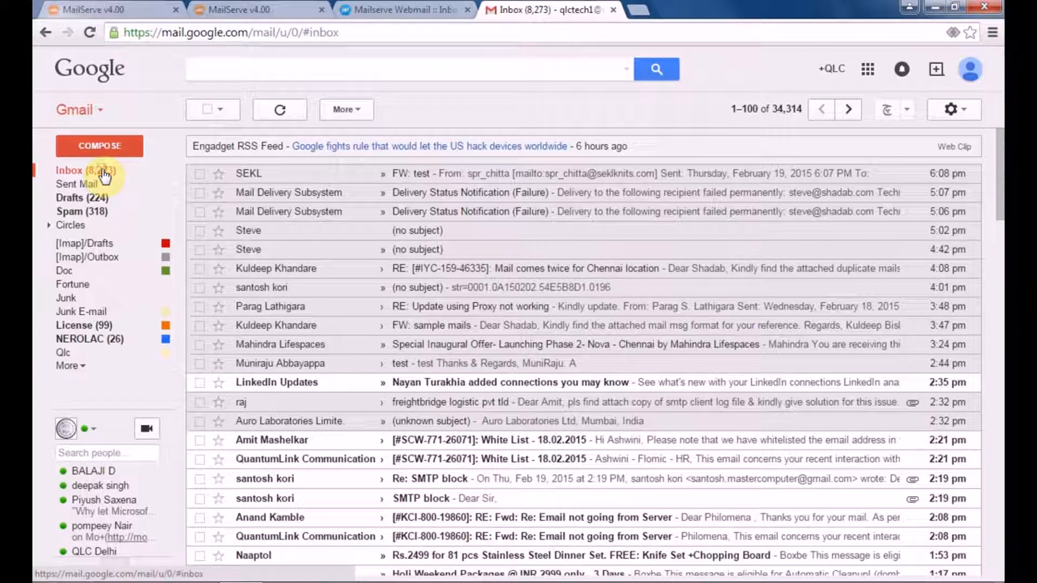
{"action": "left_click", "coordinate": [104, 173]}
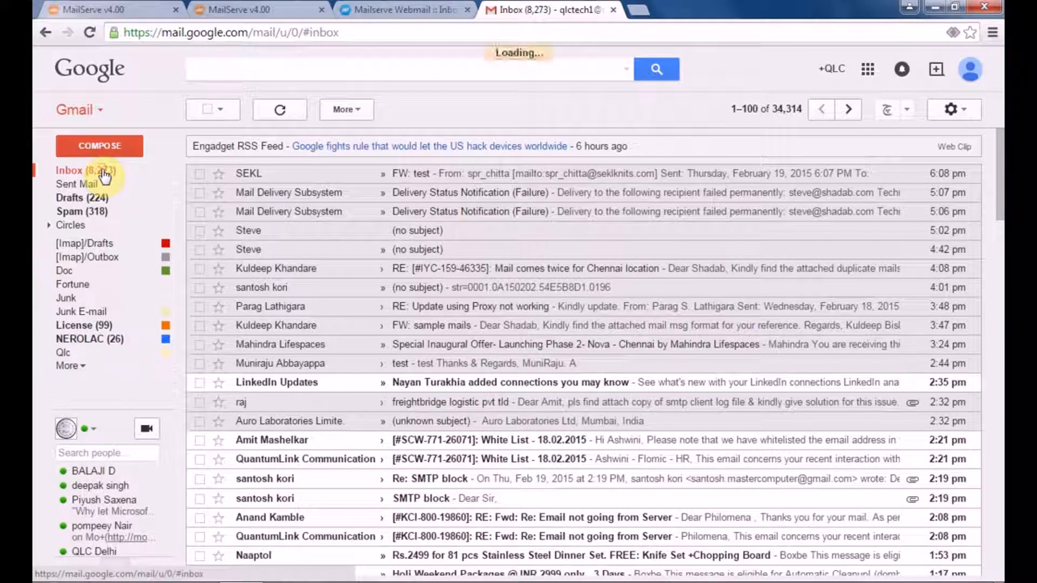
Step: Open the Delivery Status Notification and highlight the 550 rejection explanation
{"action": "left_click", "coordinate": [426, 192]}
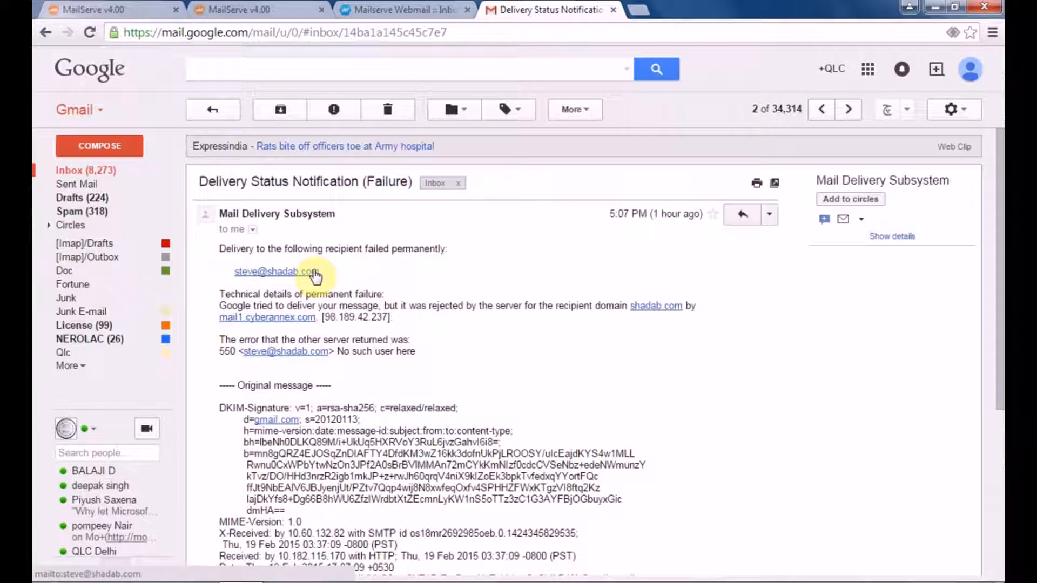
{"action": "left_click_drag", "start_coordinate": [493, 301], "coordinate": [235, 128]}
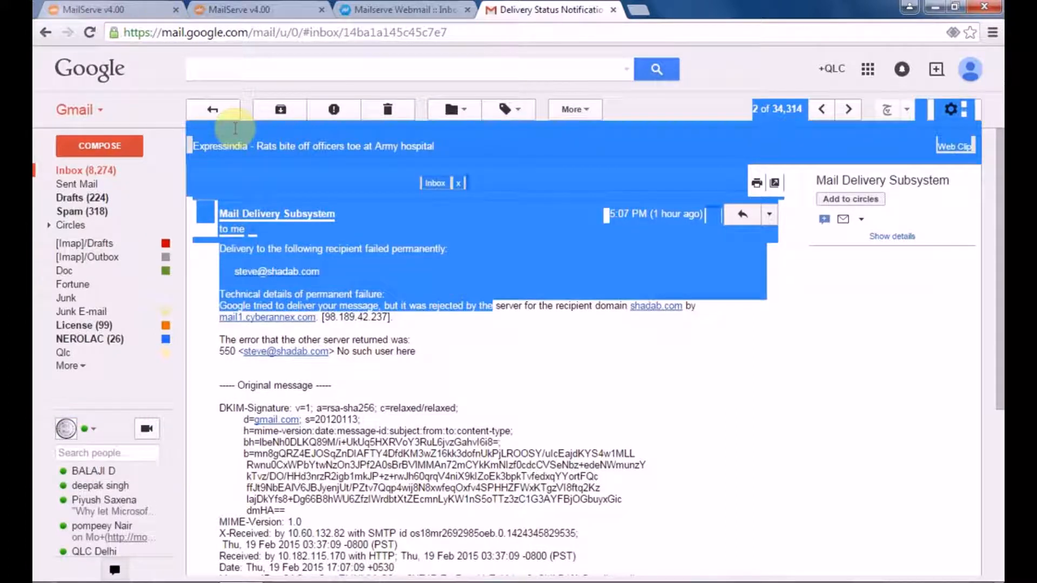
{"action": "left_click", "coordinate": [95, 9]}
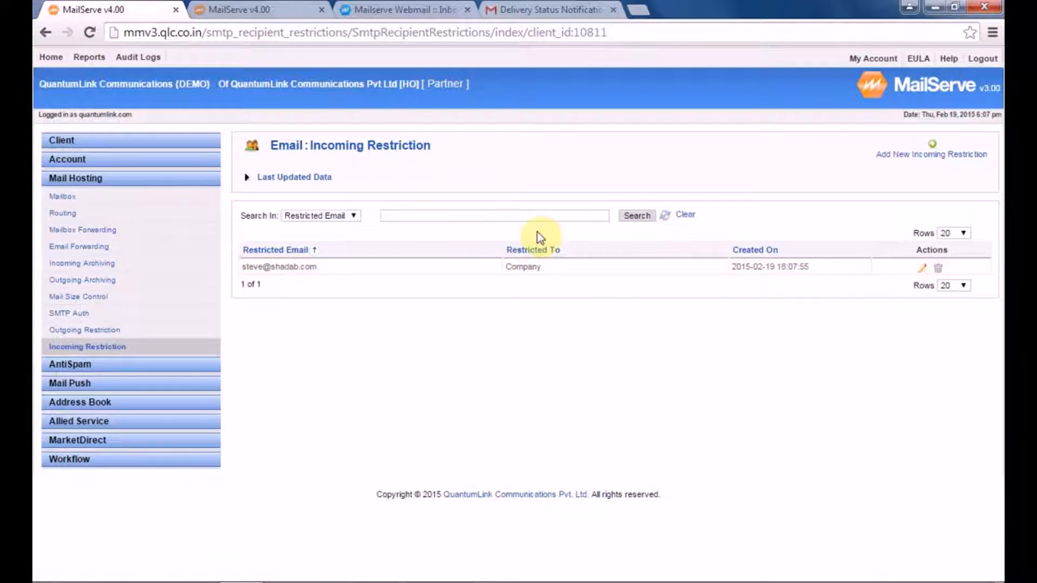
Step: Send 'Test Mail 2' from the ankit.com webmail account to the shadab.com mailbox, then sign out
{"action": "left_click", "coordinate": [403, 10]}
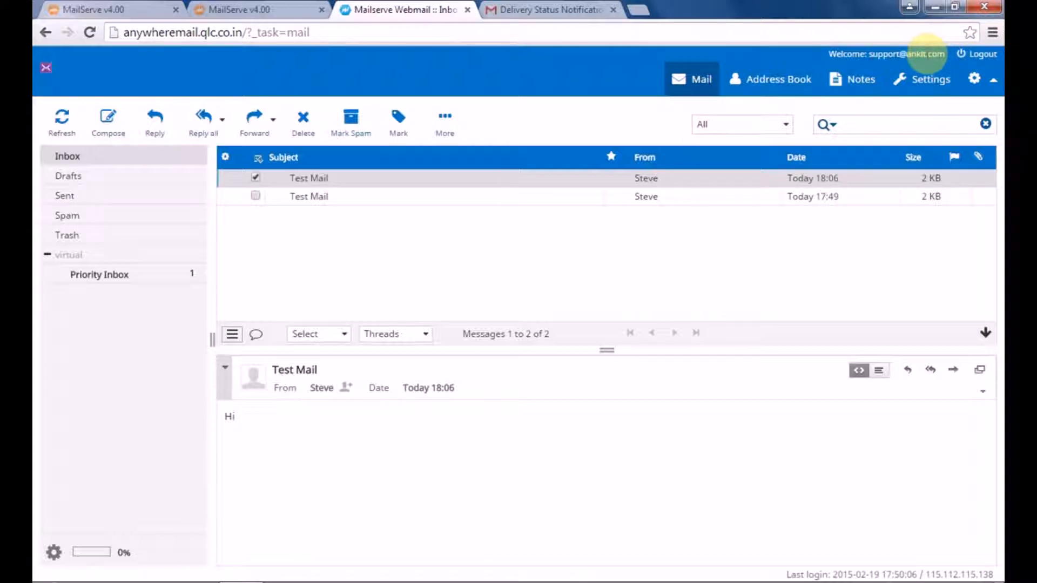
{"action": "left_click", "coordinate": [254, 9]}
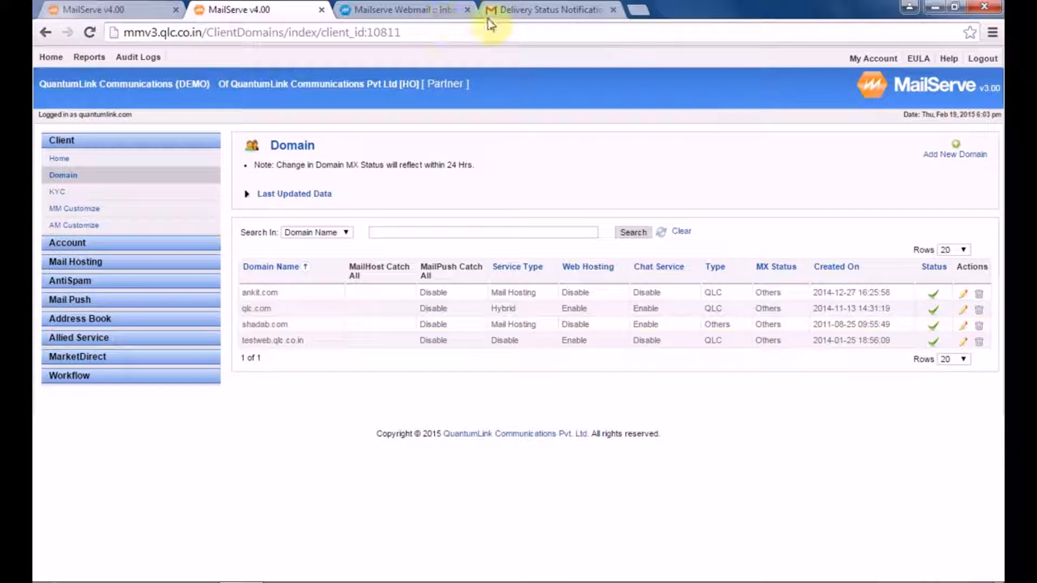
{"action": "left_click", "coordinate": [382, 8]}
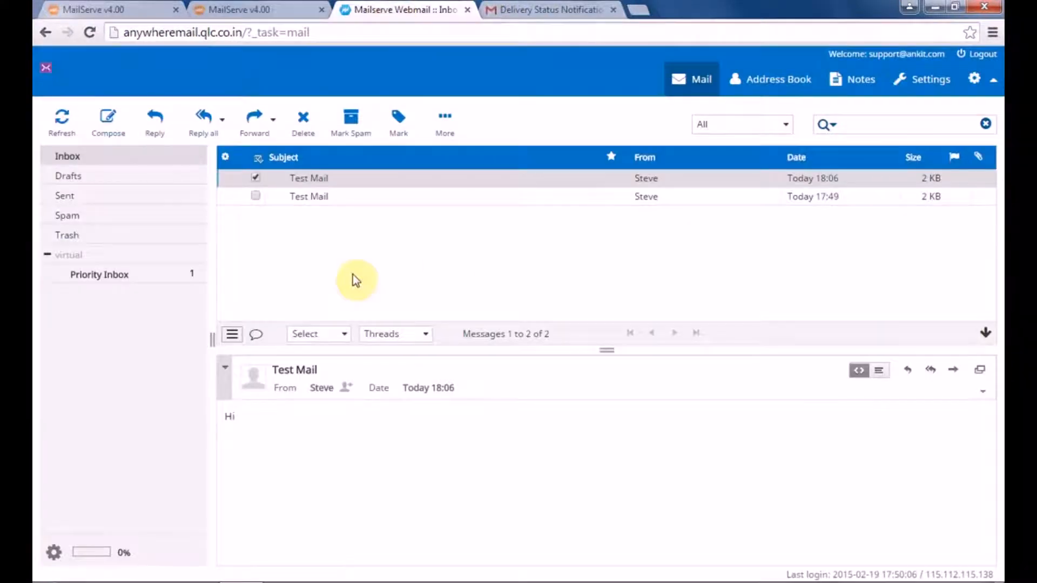
{"action": "left_click", "coordinate": [106, 133]}
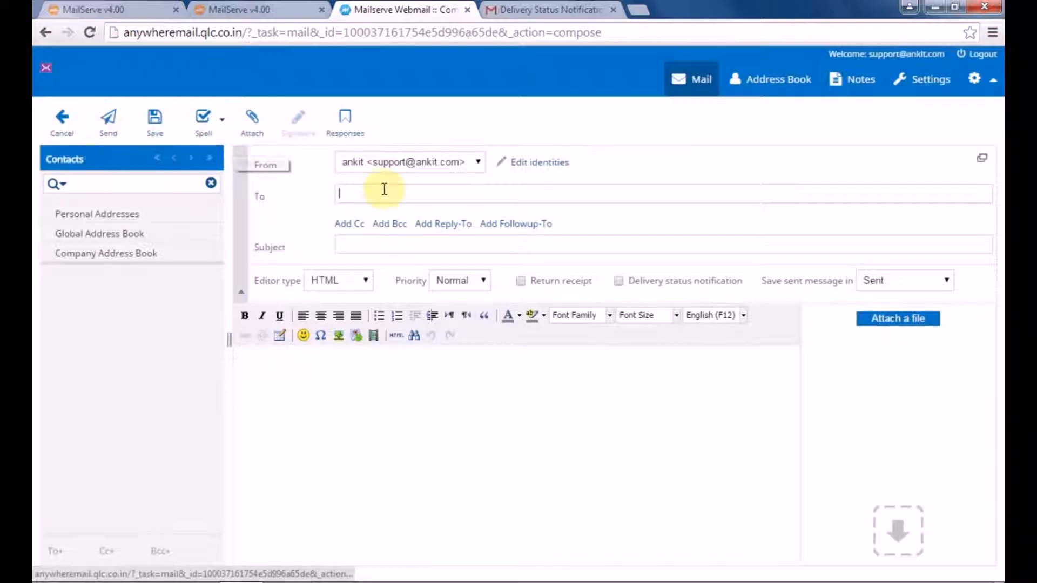
{"action": "left_click", "coordinate": [392, 196]}
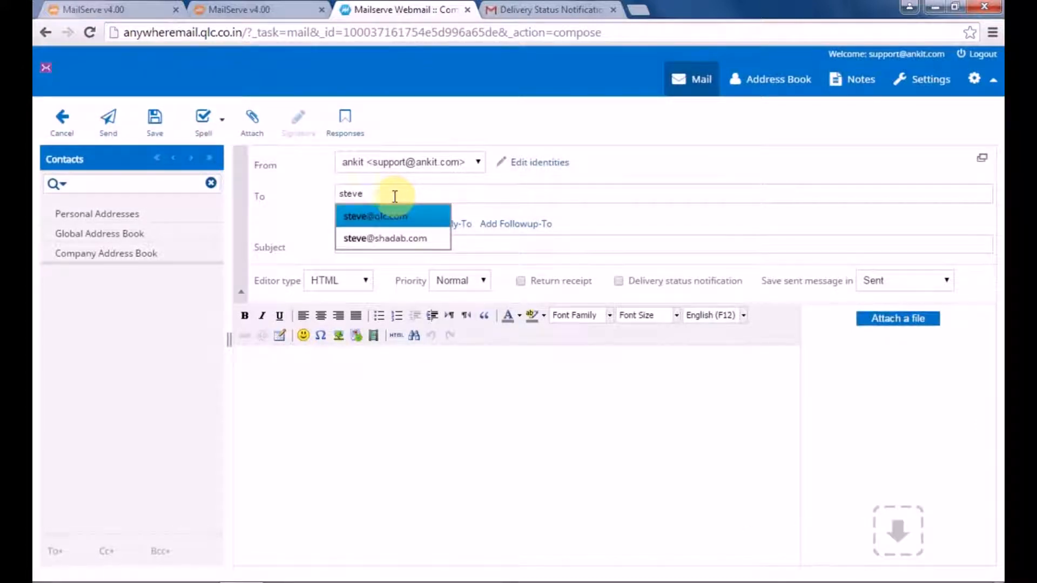
{"action": "left_click", "coordinate": [405, 238]}
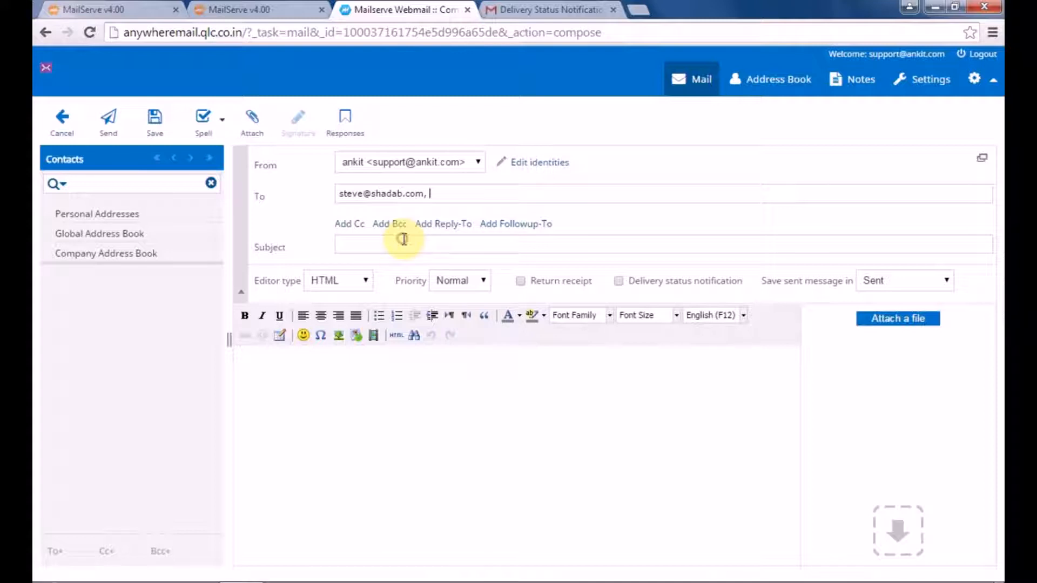
{"action": "type", "text": "Test Mail 2"}
{"action": "left_click", "coordinate": [336, 390]}
{"action": "type", "text": "Test"}
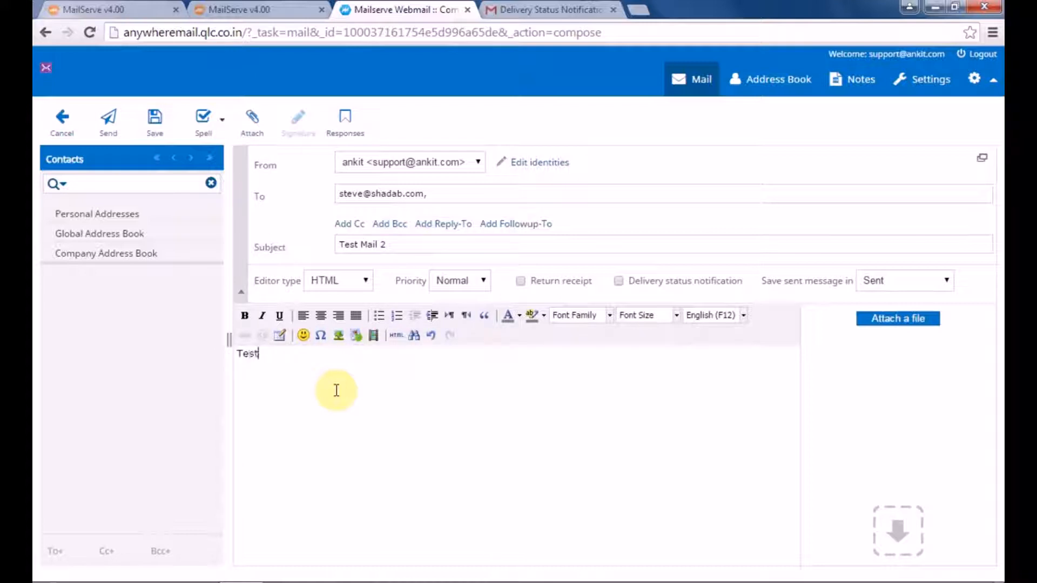
{"action": "type", "text": " Mail 2"}
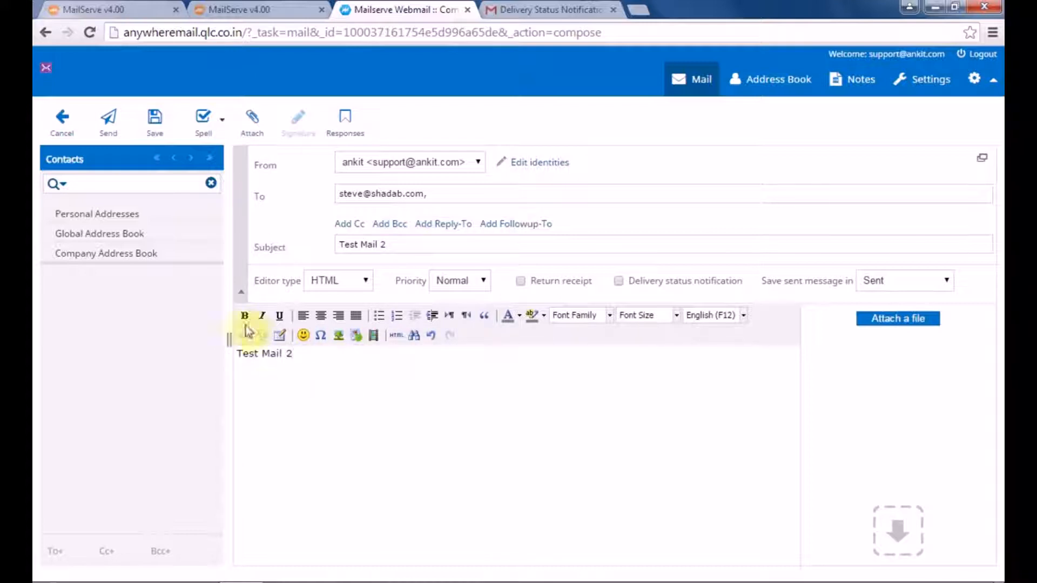
{"action": "left_click", "coordinate": [109, 121]}
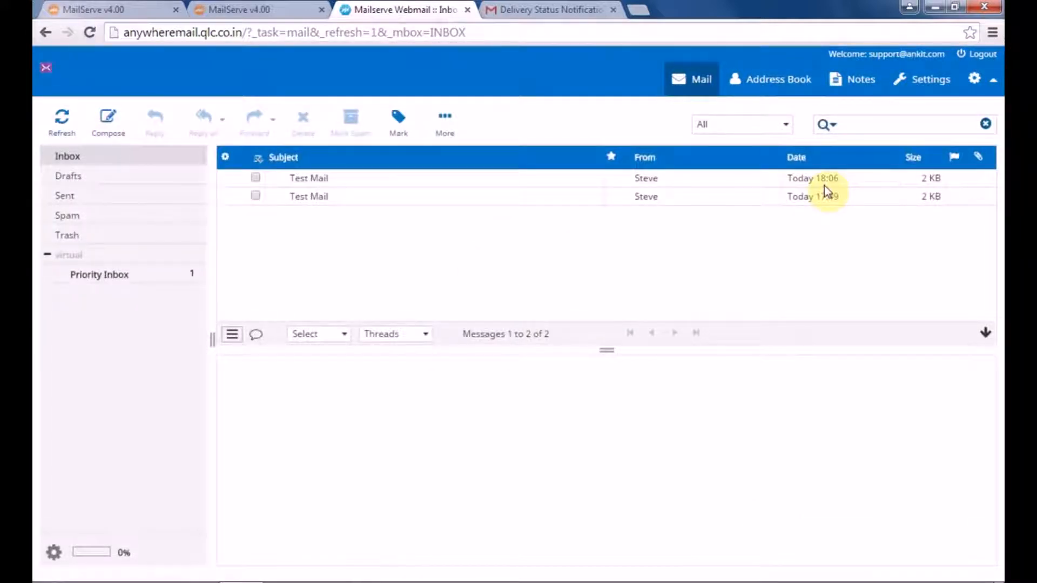
{"action": "left_click", "coordinate": [985, 57]}
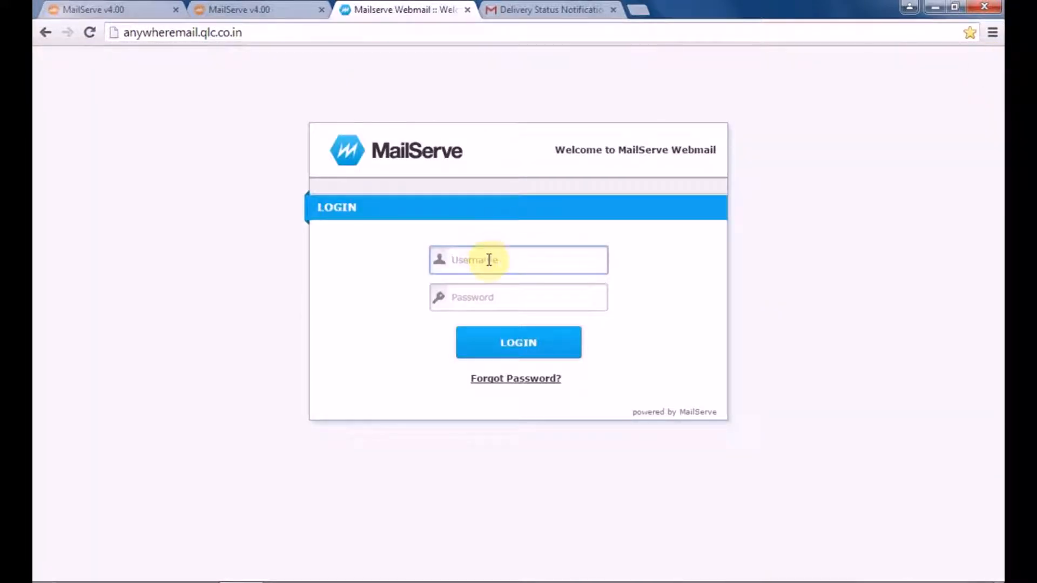
Step: Log in to webmail as the shadab.com user and open the received Test Mail 2
{"action": "left_click", "coordinate": [490, 294]}
{"action": "type", "text": "p••••••••"}
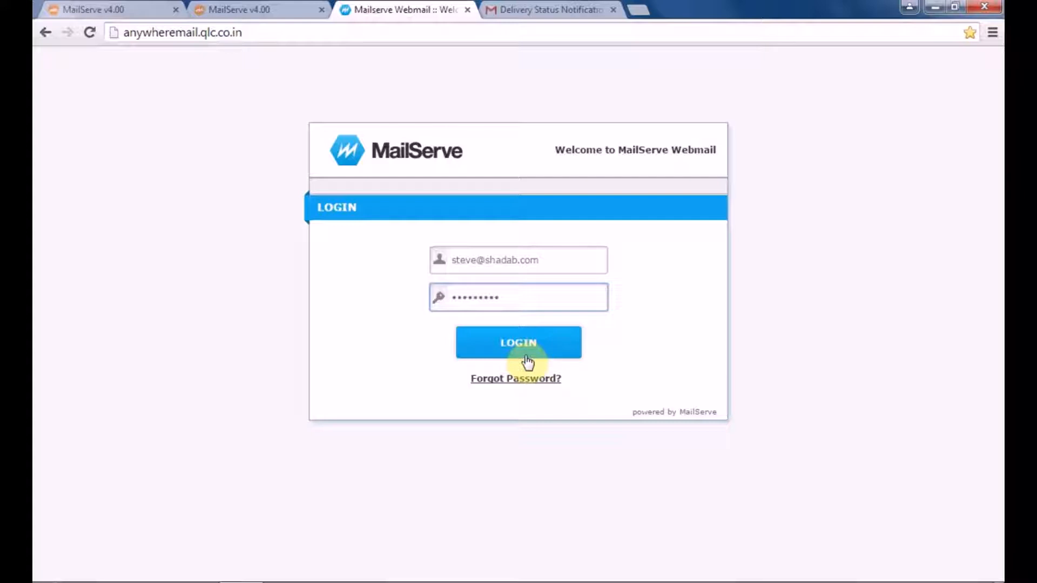
{"action": "left_click", "coordinate": [523, 348]}
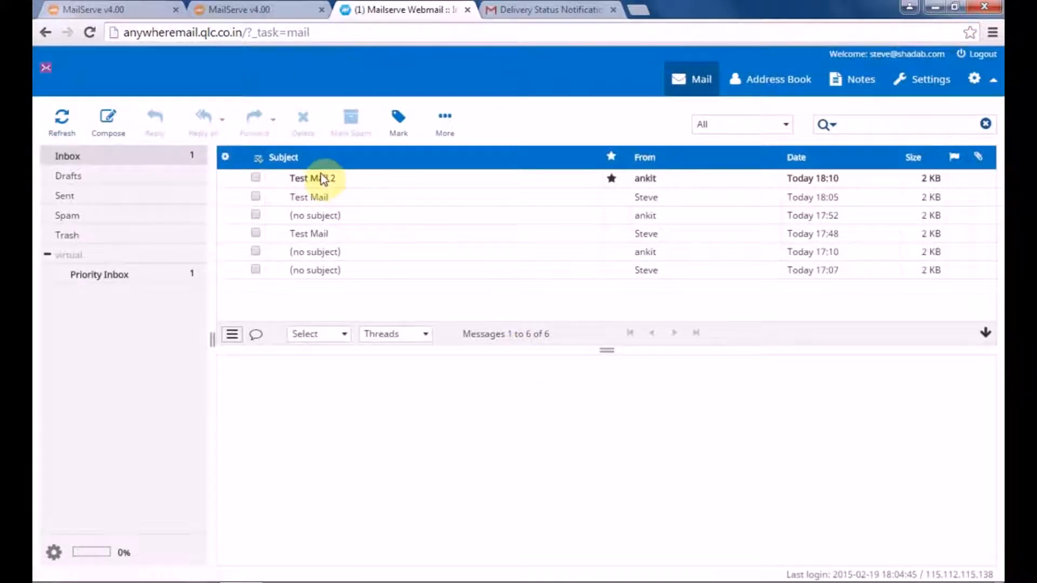
{"action": "left_click", "coordinate": [322, 178]}
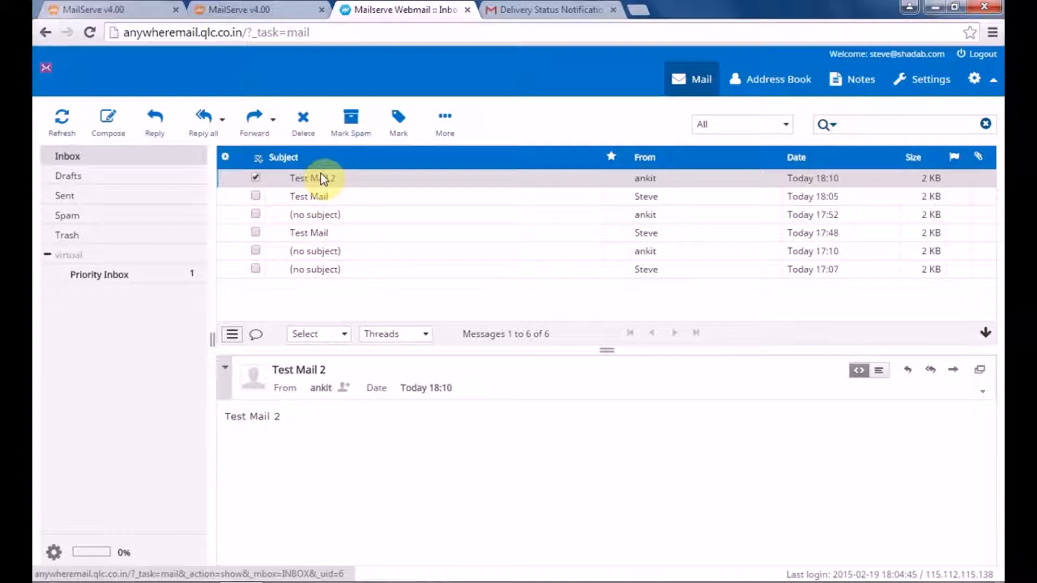
{"action": "left_click", "coordinate": [118, 9]}
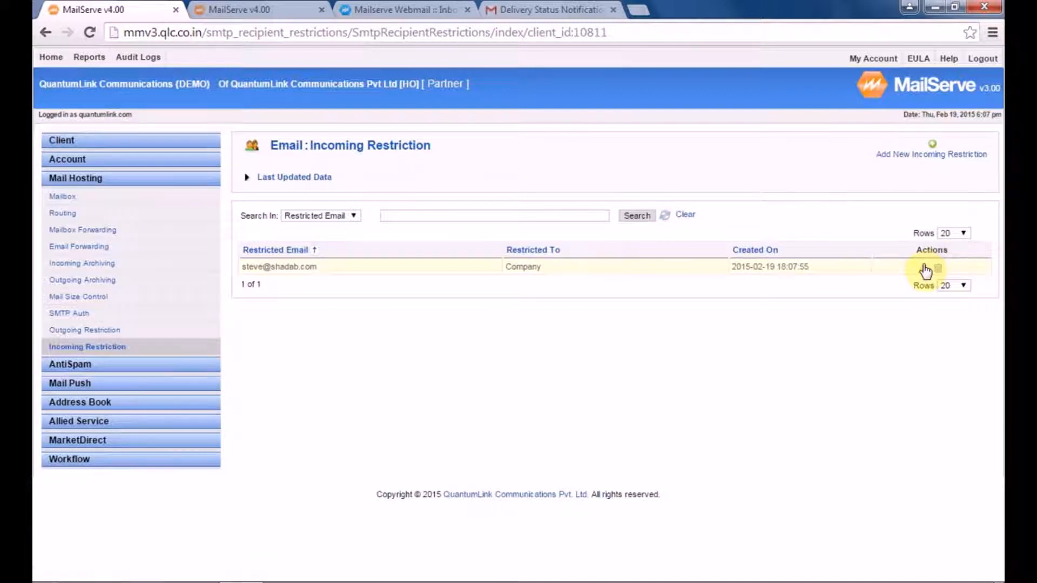
Step: Edit the shadab.com restriction, change Restricted To from Company to Domain, and submit
{"action": "left_click", "coordinate": [924, 268]}
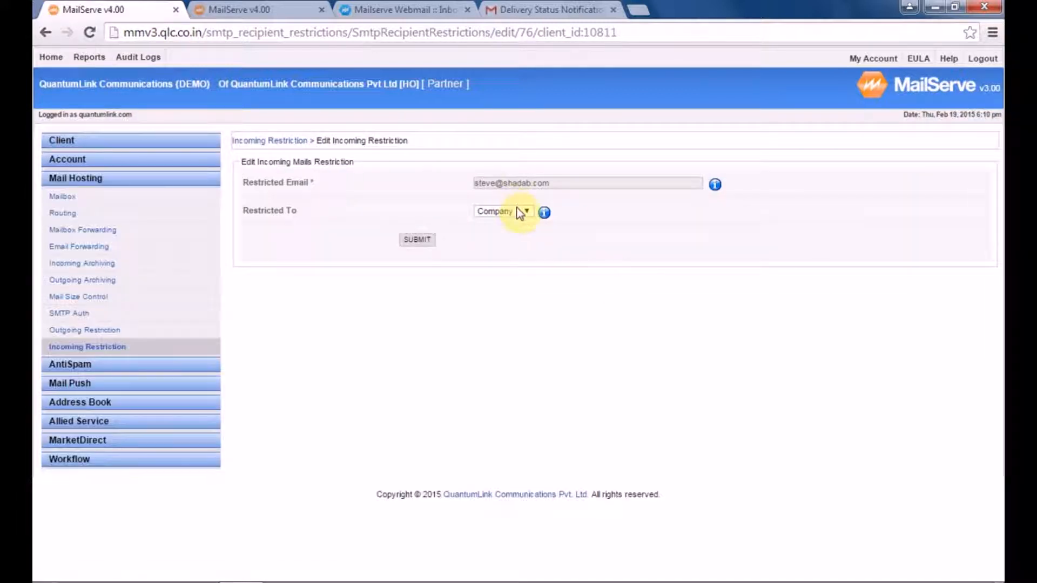
{"action": "left_click", "coordinate": [520, 214]}
{"action": "left_click", "coordinate": [528, 241]}
{"action": "left_click", "coordinate": [417, 240]}
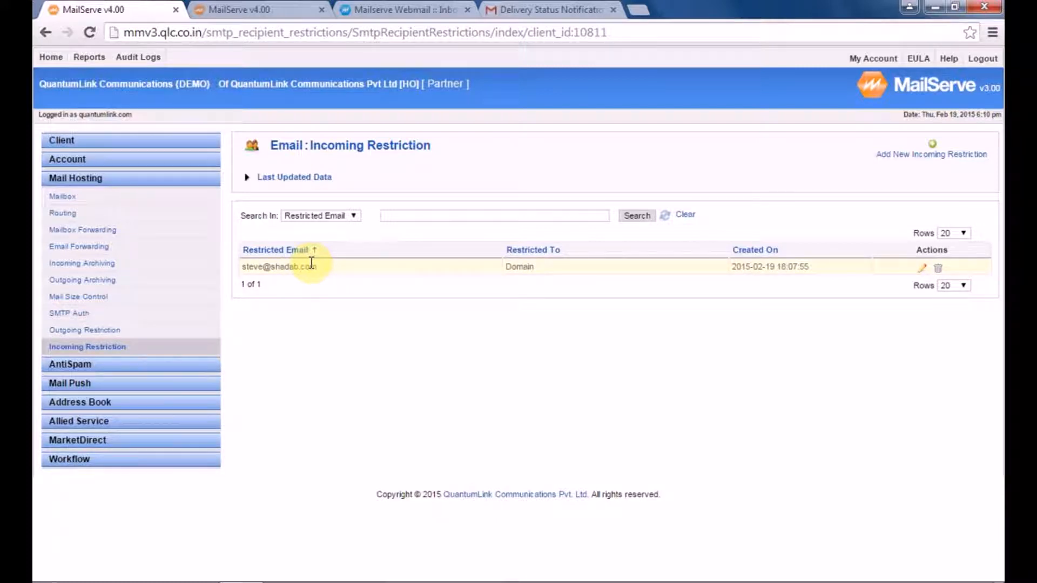
{"action": "left_click", "coordinate": [395, 10]}
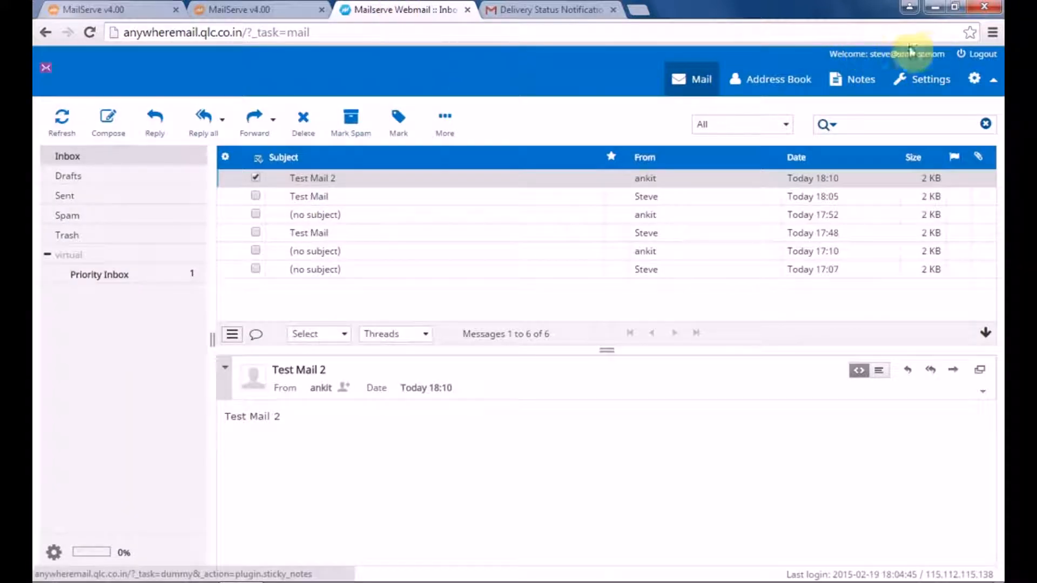
Step: Log out of the shadab.com mailbox and sign in to webmail as the ankit.com sender
{"action": "left_click", "coordinate": [981, 56]}
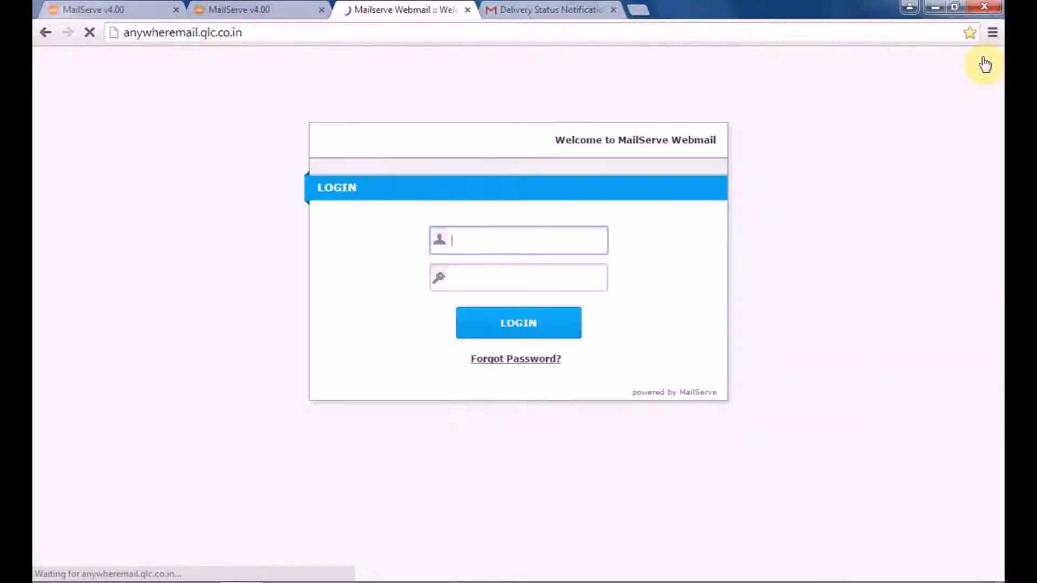
{"action": "left_click", "coordinate": [509, 265]}
{"action": "type", "text": "a"}
{"action": "key", "text": "BackSpace"}
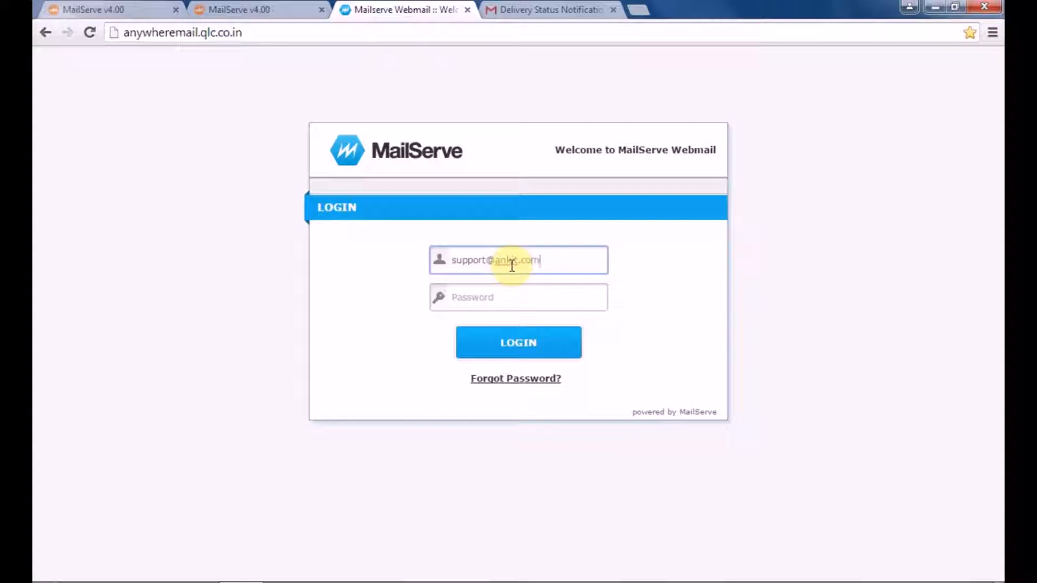
{"action": "left_click", "coordinate": [503, 292]}
{"action": "type", "text": "*"}
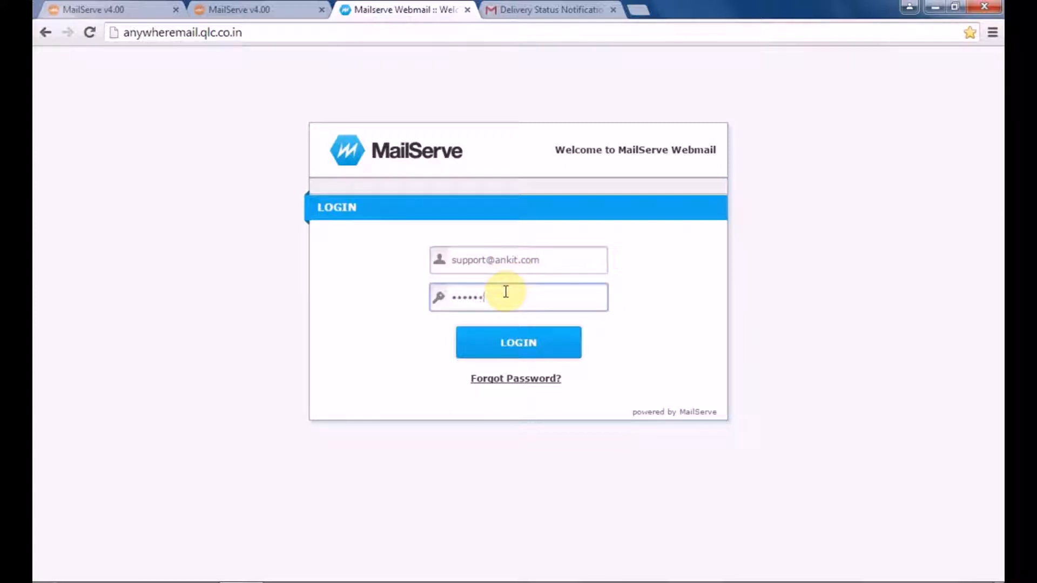
{"action": "left_click", "coordinate": [527, 349]}
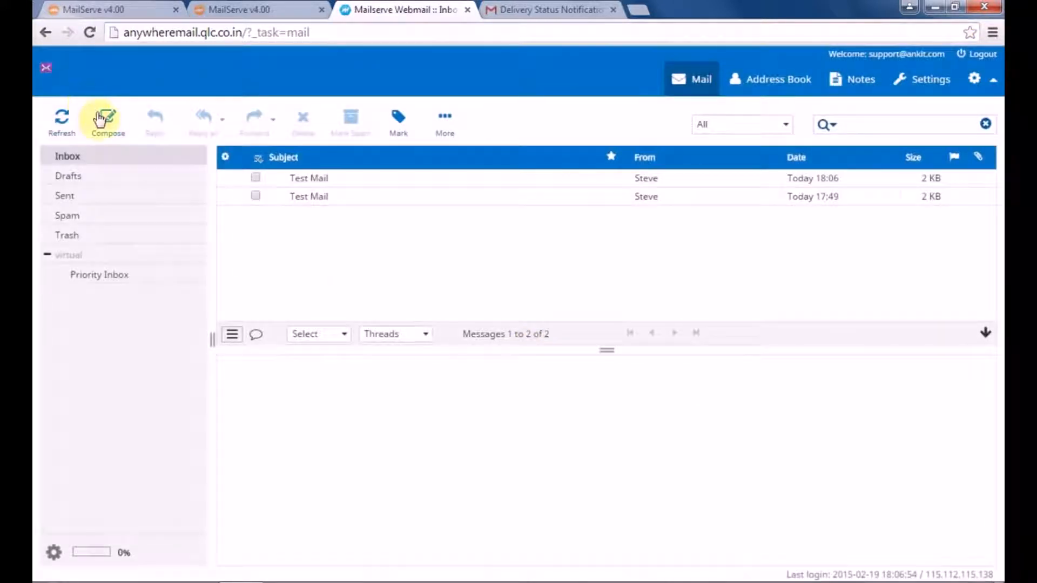
Step: Send 'Test Mail 4' to the shadab.com mailbox and see it rejected with SMTP Error 550
{"action": "left_click", "coordinate": [107, 126]}
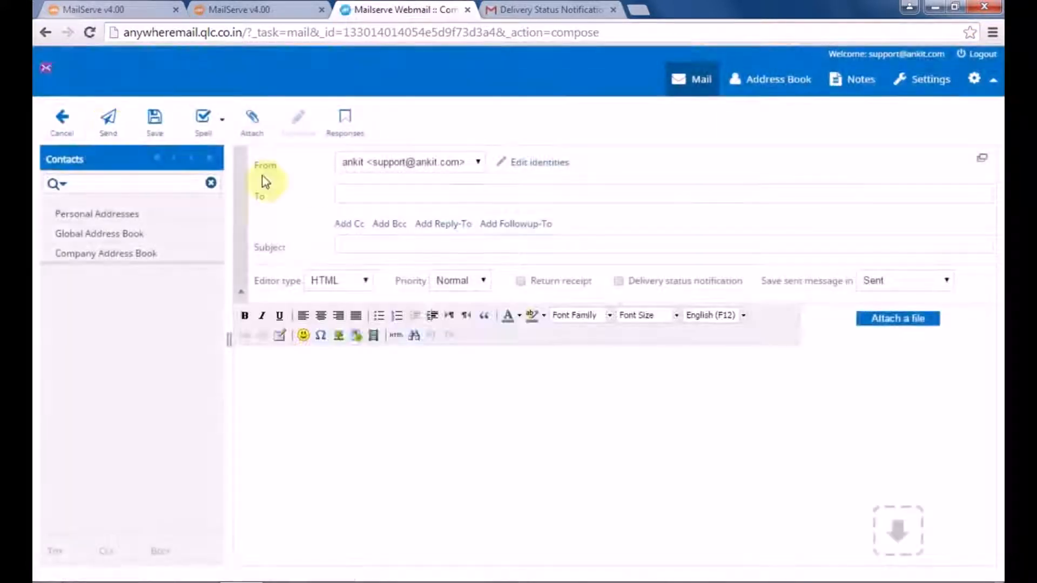
{"action": "left_click", "coordinate": [366, 192]}
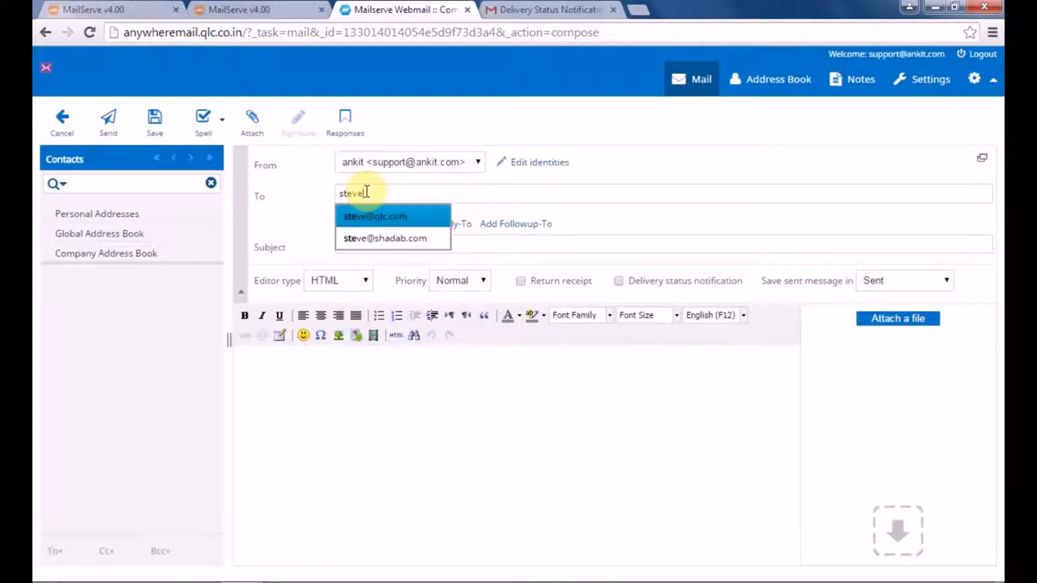
{"action": "left_click", "coordinate": [397, 235]}
{"action": "left_click", "coordinate": [404, 246]}
{"action": "type", "text": "Test Mail 4"}
{"action": "left_click", "coordinate": [329, 382]}
{"action": "type", "text": "Test"}
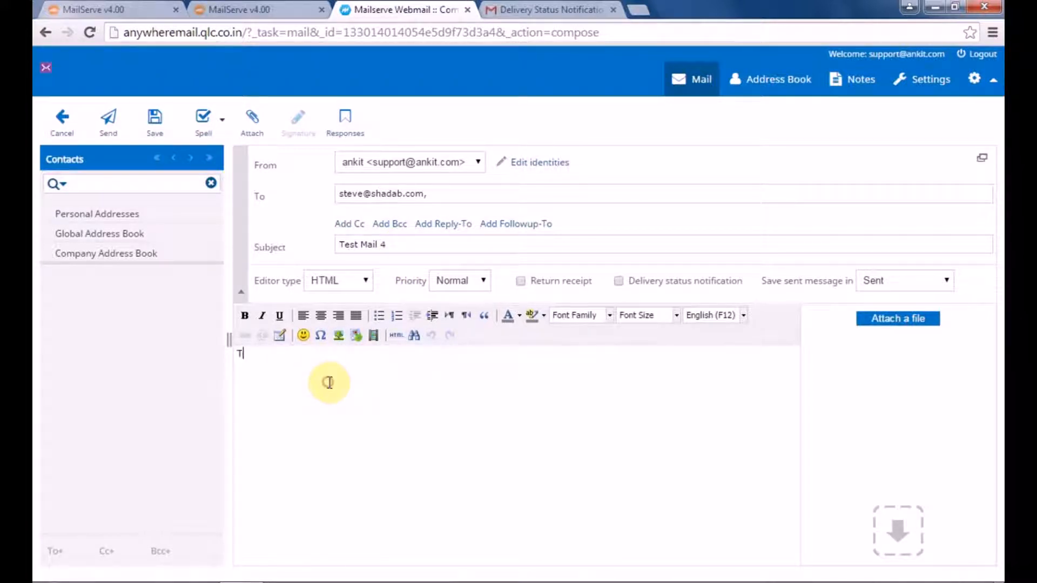
{"action": "type", "text": " Mail 4"}
{"action": "left_click", "coordinate": [105, 132]}
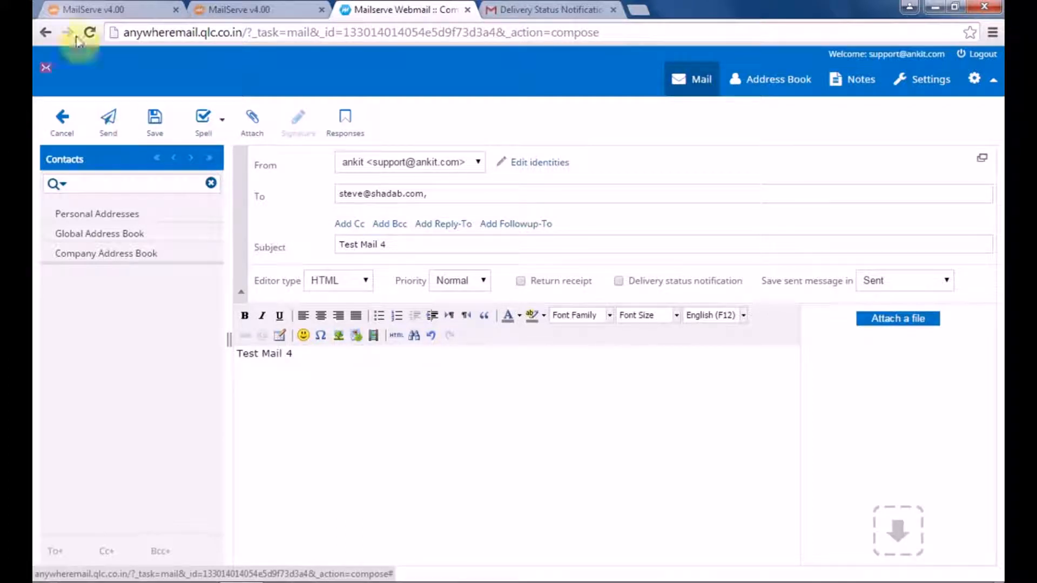
{"action": "left_click", "coordinate": [92, 9]}
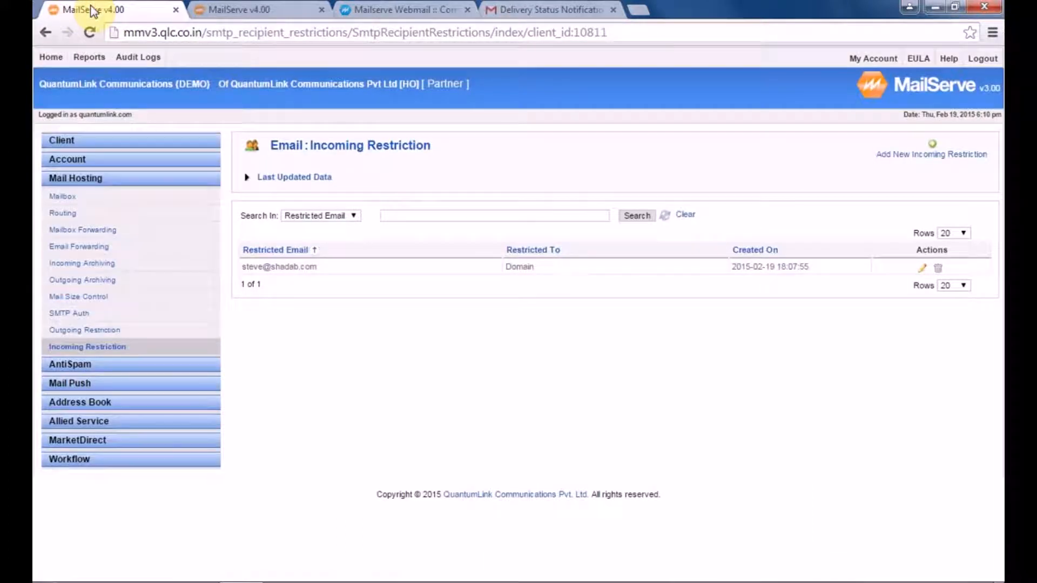